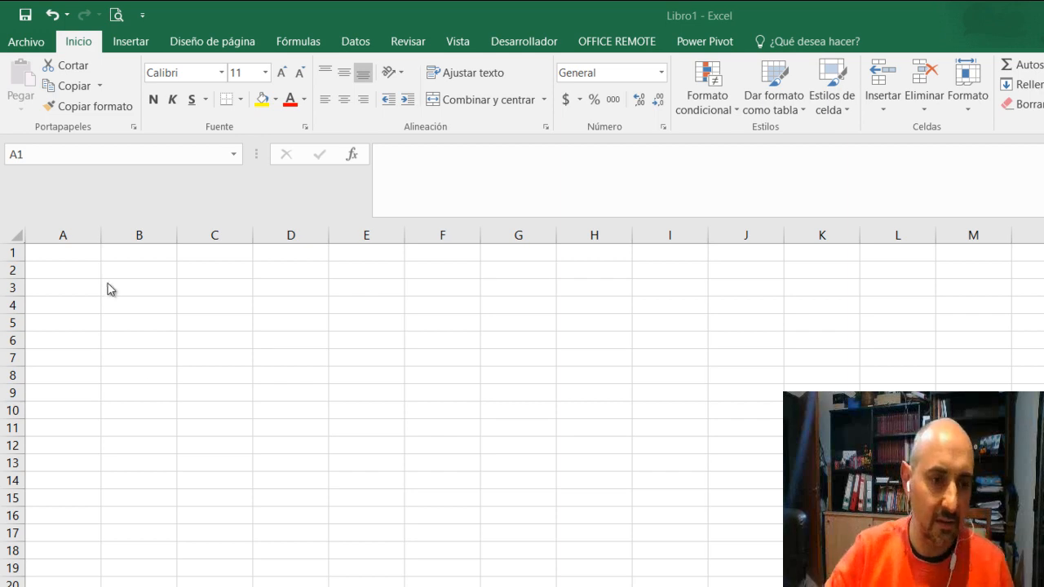
Enter 5 in cell A1 and the formula =A1 in cell B1
{"action": "left_click", "coordinate": [59, 254]}
{"action": "type", "text": "5"}
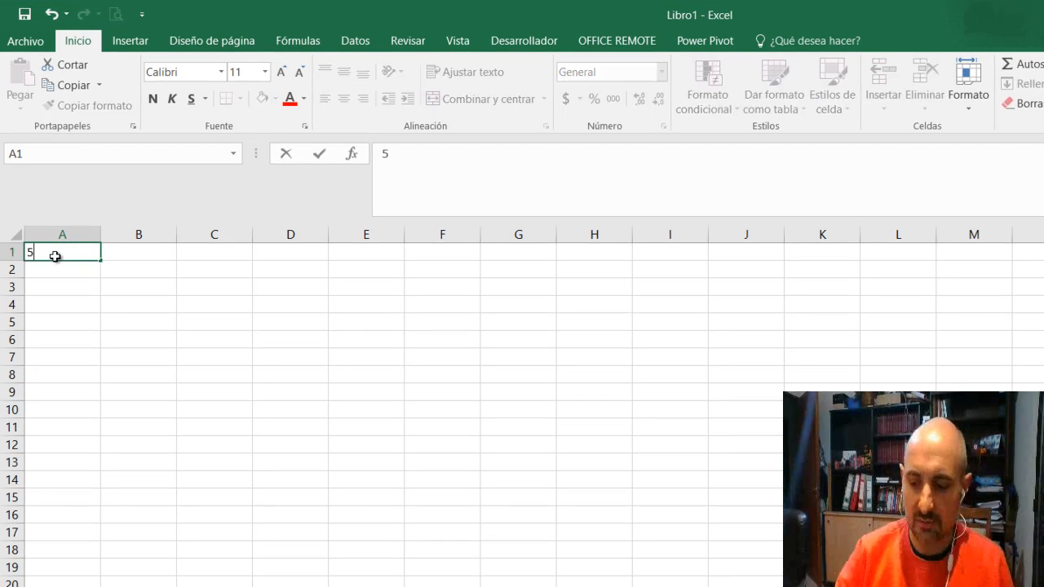
{"action": "key", "text": "Return"}
{"action": "key", "text": "Up"}
{"action": "key", "text": "Right"}
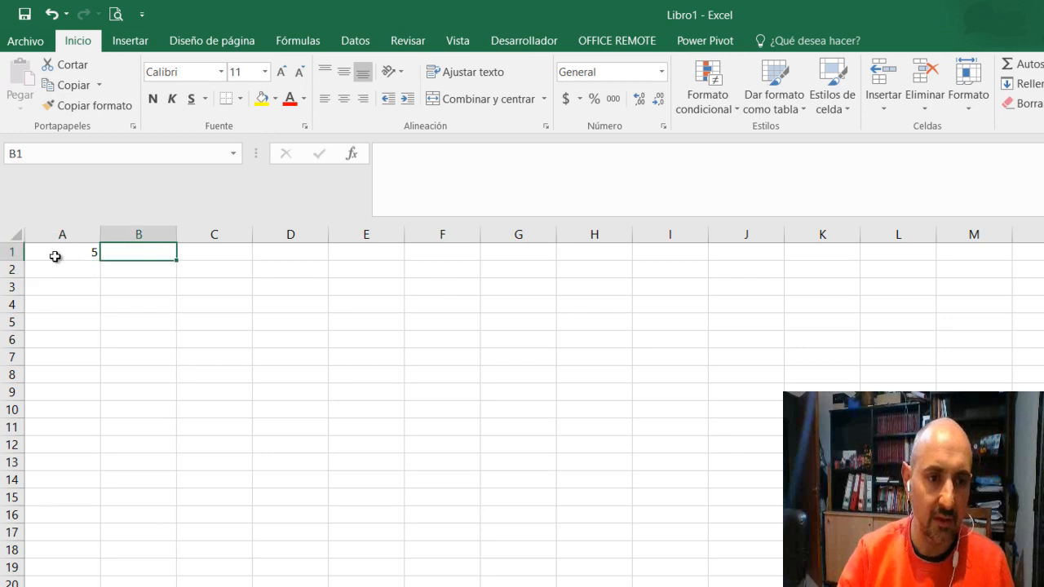
{"action": "type", "text": "="}
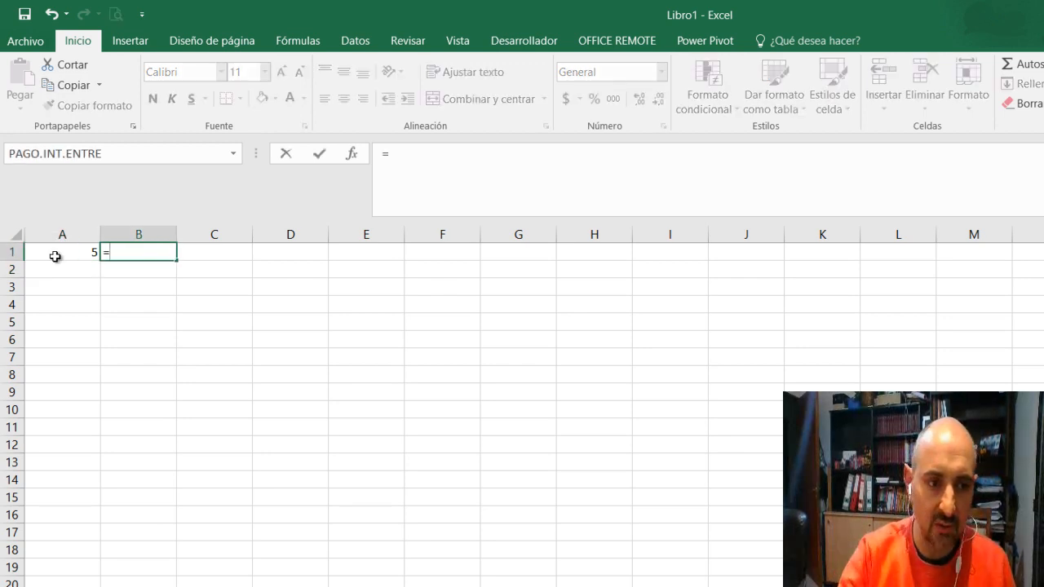
{"action": "type", "text": "A1"}
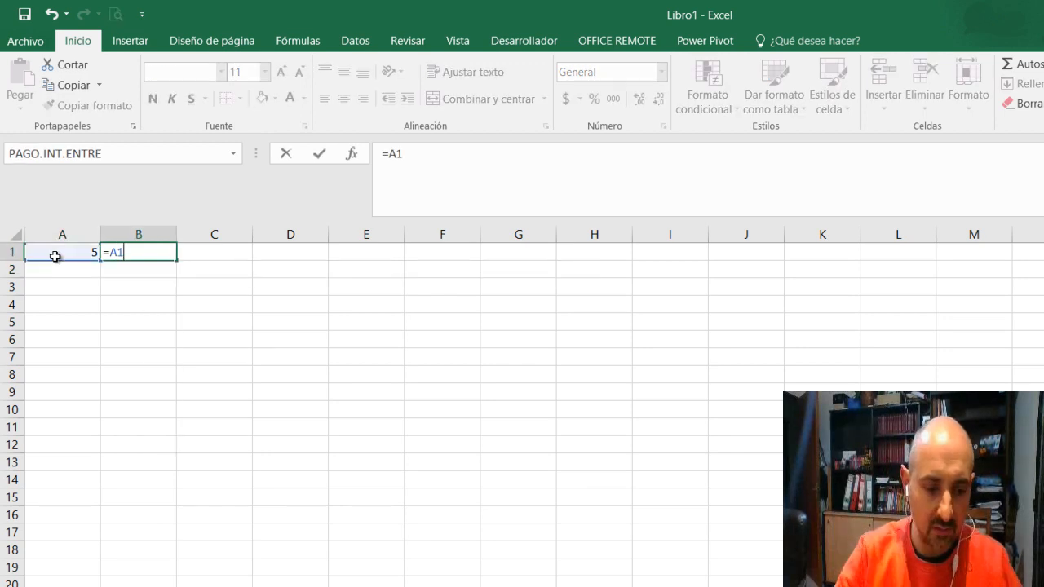
{"action": "key", "text": "Return"}
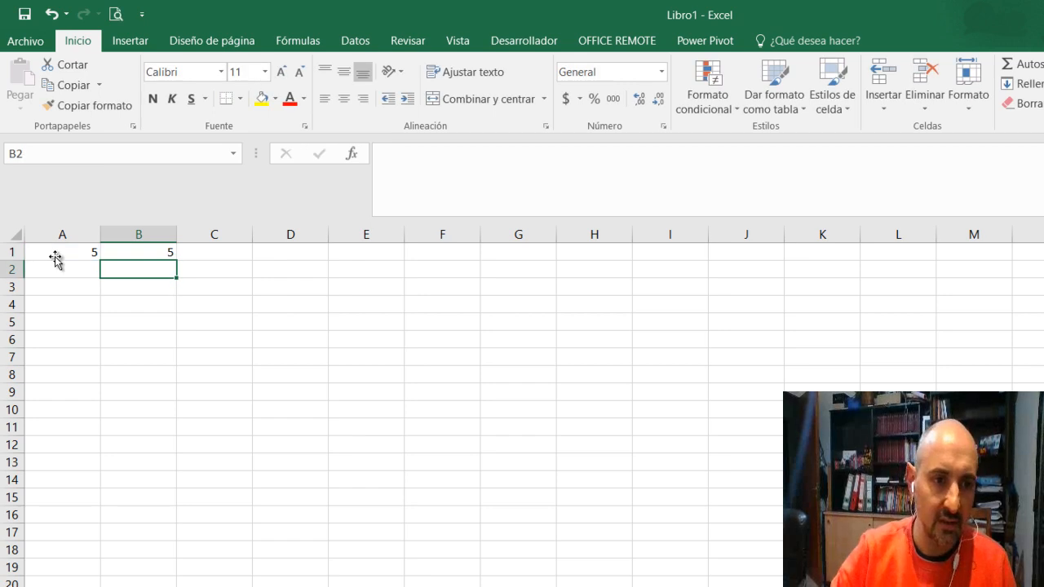
{"action": "key", "text": "Up"}
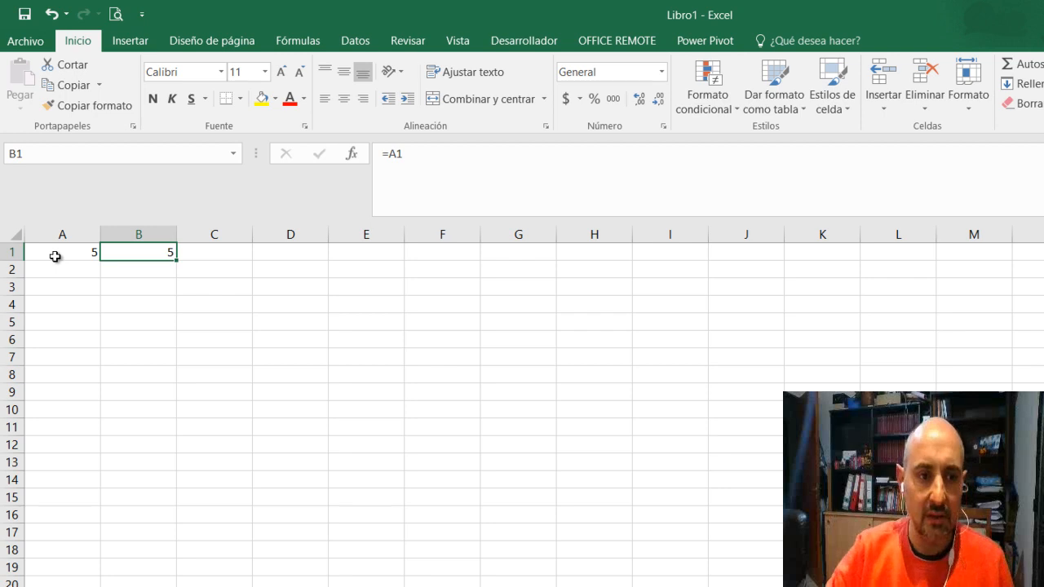
Change the value of cell A1 to 6 and select B1 to check the linked cell
{"action": "left_click", "coordinate": [55, 256]}
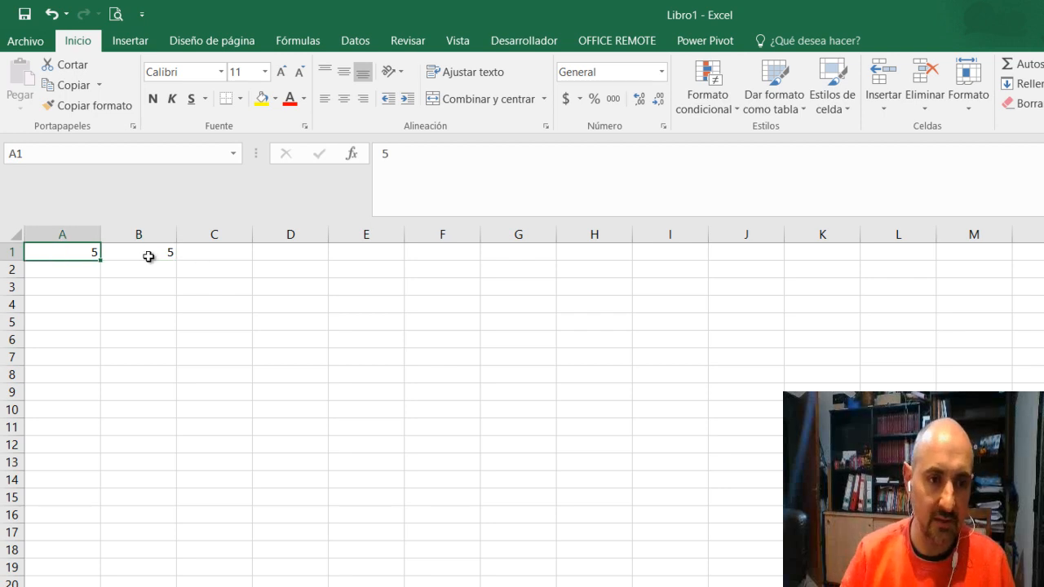
{"action": "type", "text": "6"}
{"action": "key", "text": "Return"}
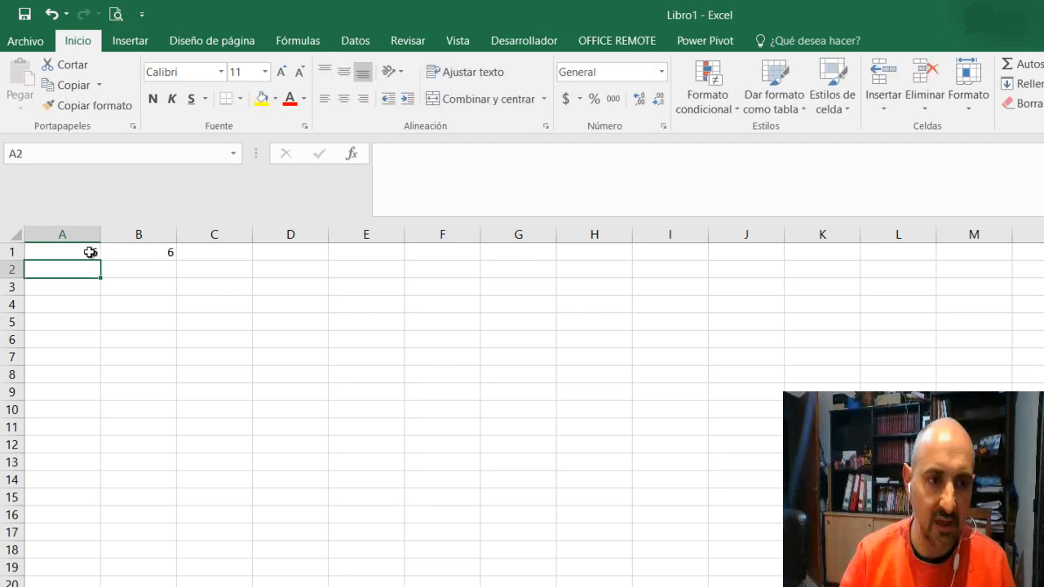
{"action": "key", "text": "Up"}
{"action": "key", "text": "Right"}
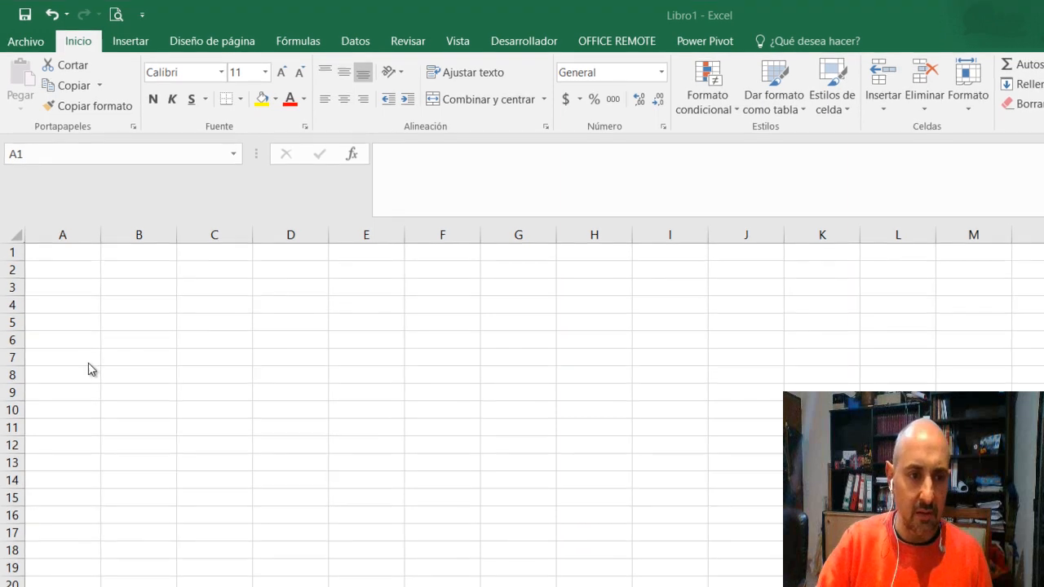
On the blank sheet, enter 5 in cell A1 and the relative reference =A1 in cell B1
{"action": "left_click", "coordinate": [63, 249]}
{"action": "type", "text": "5"}
{"action": "key", "text": "Return"}
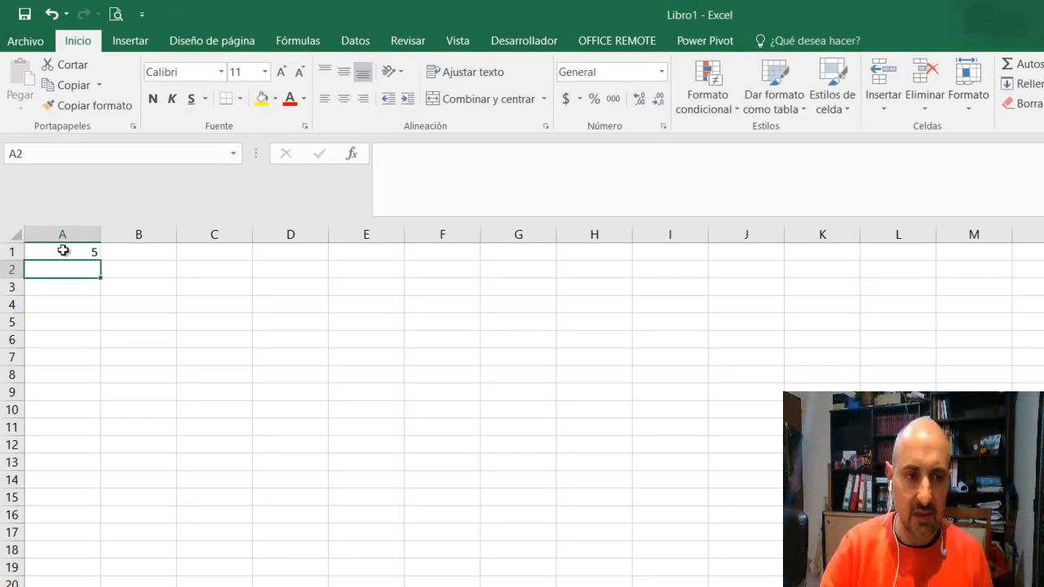
{"action": "left_click", "coordinate": [130, 254]}
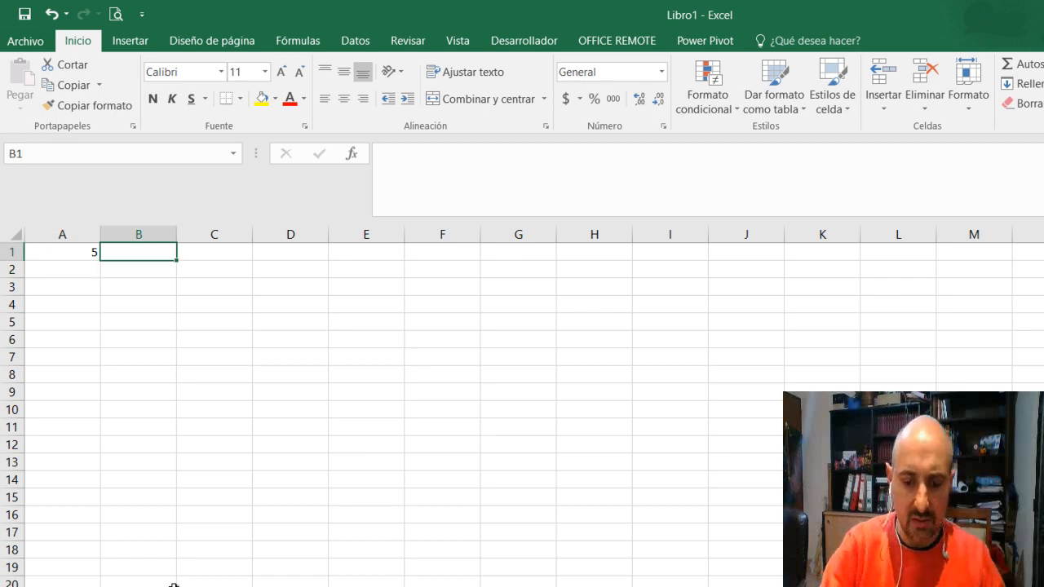
{"action": "type", "text": "="}
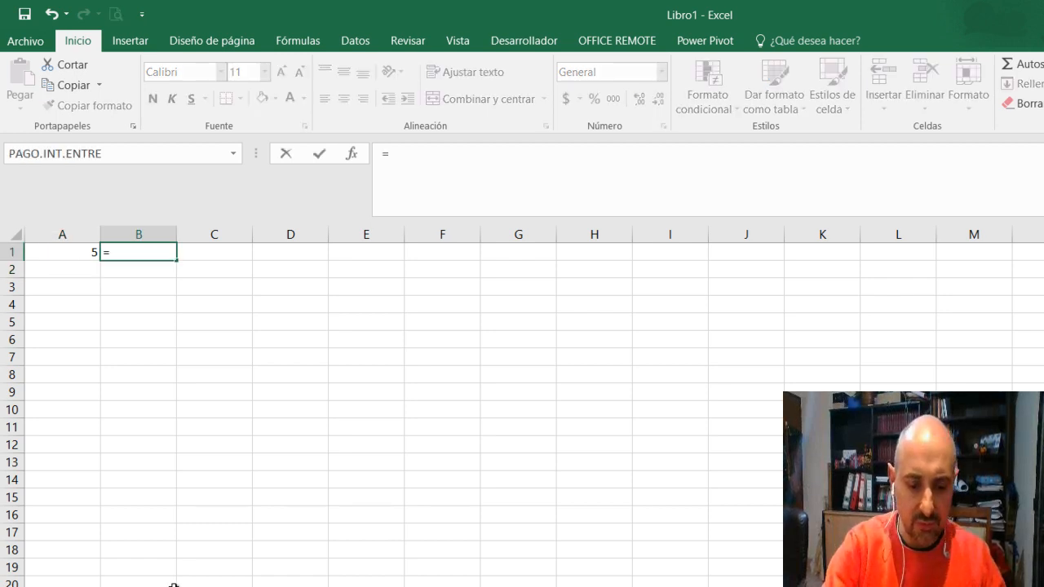
{"action": "type", "text": "A1"}
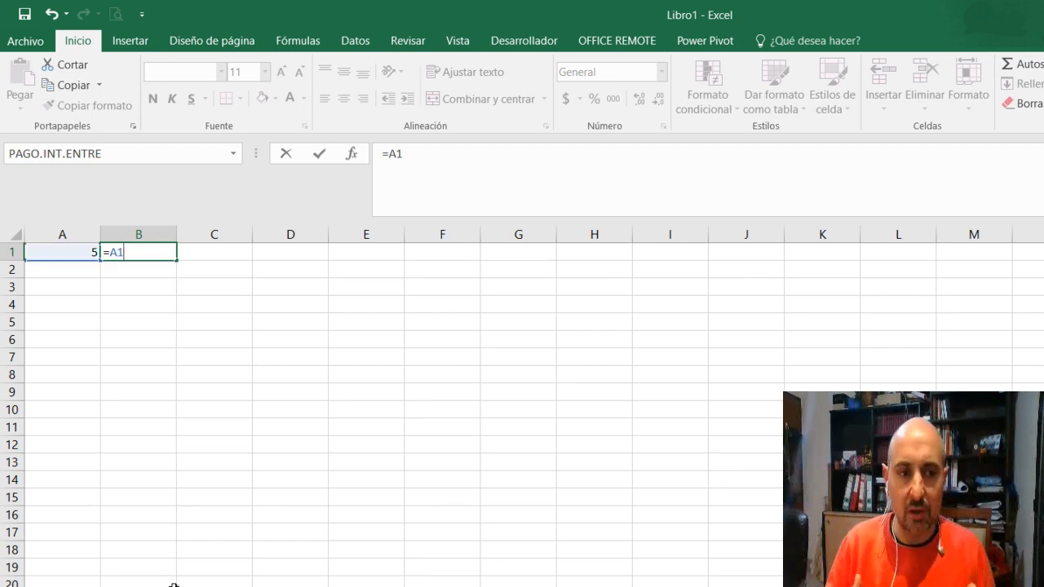
{"action": "key", "text": "Return"}
Copy the formula from B1 down into B2 and inspect the reference in the pasted formula
{"action": "key", "text": "Up"}
{"action": "key", "text": "ctrl+c"}
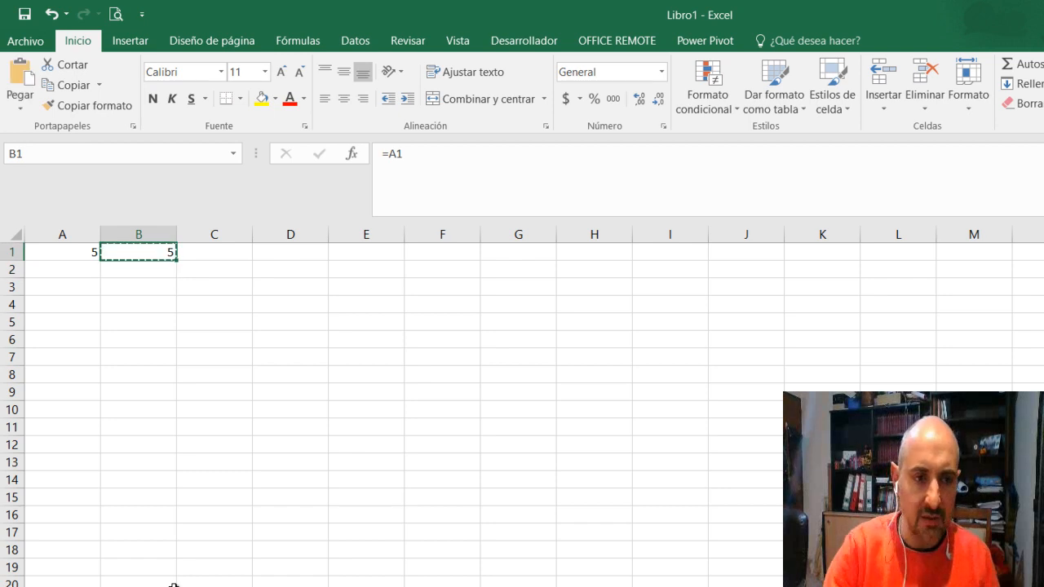
{"action": "key", "text": "Down"}
{"action": "key", "text": "Return"}
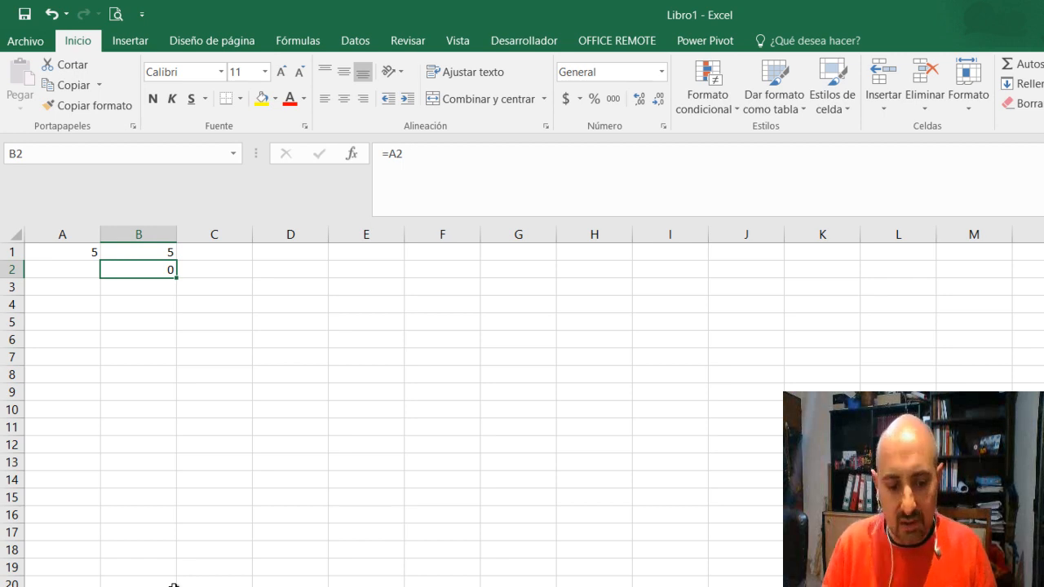
{"action": "key", "text": "F2"}
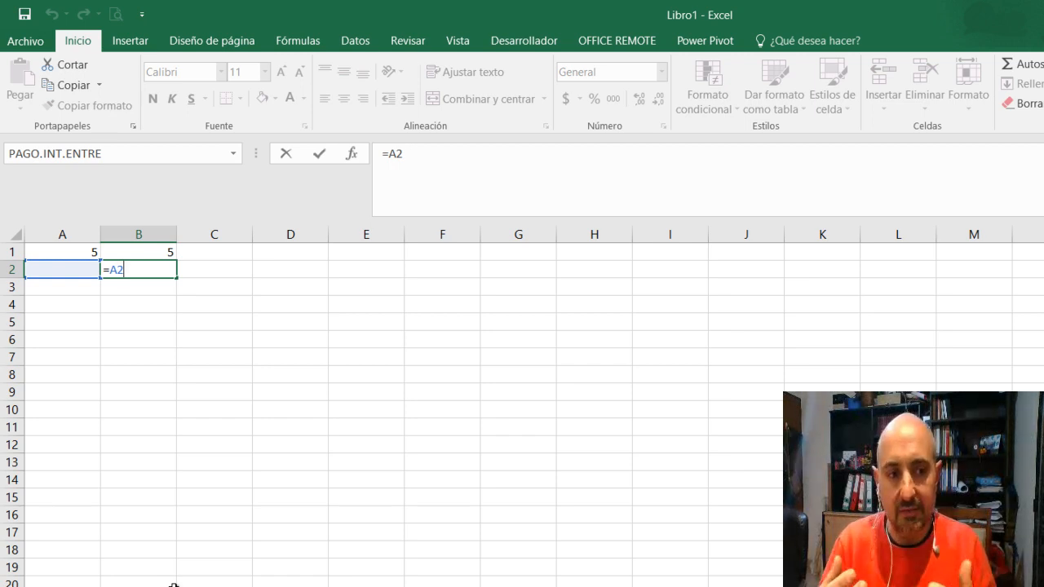
{"action": "key", "text": "Return"}
Copy the formula from B2 across into C2 and inspect how its reference shifts
{"action": "key", "text": "Up"}
{"action": "key", "text": "ctrl+c"}
{"action": "key", "text": "Right"}
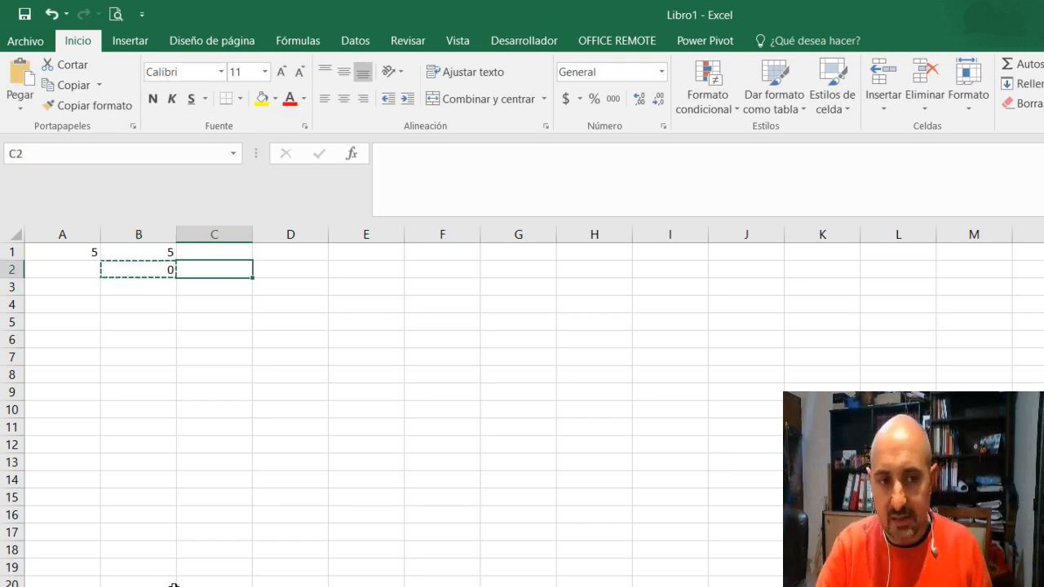
{"action": "key", "text": "Return"}
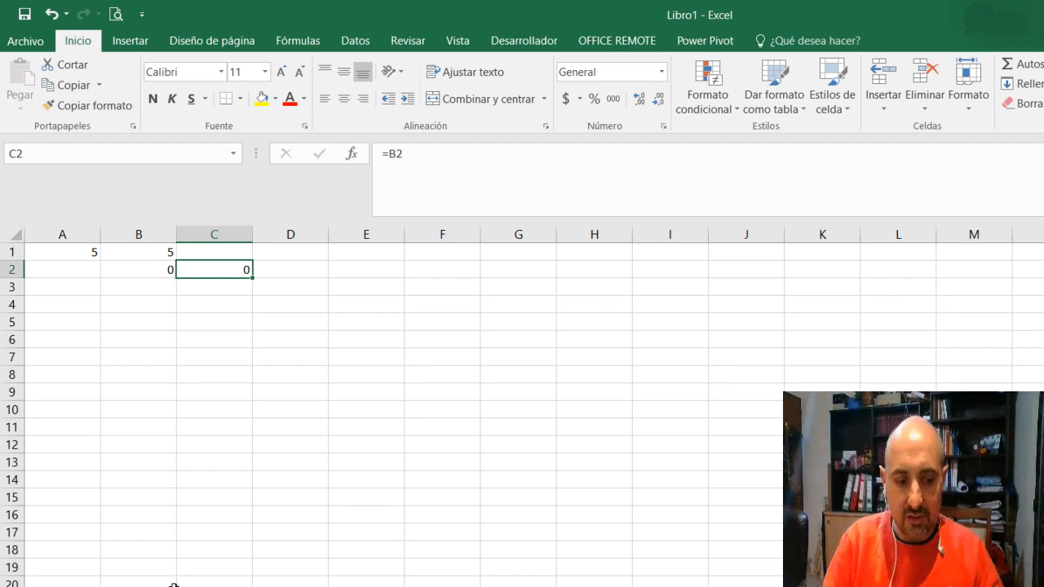
{"action": "key", "text": "F2"}
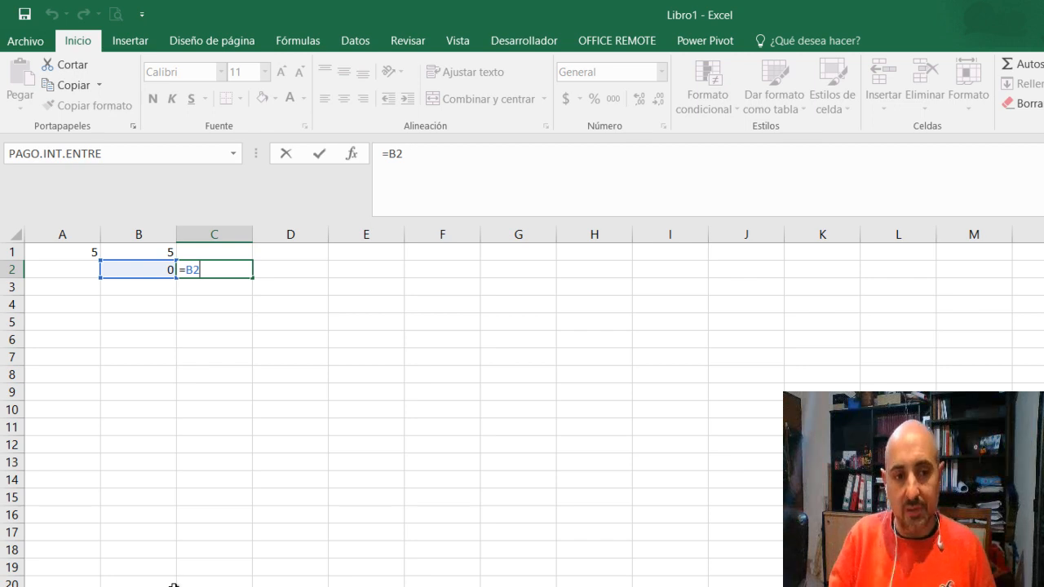
{"action": "key", "text": "Return"}
{"action": "key", "text": "alt+Tab"}
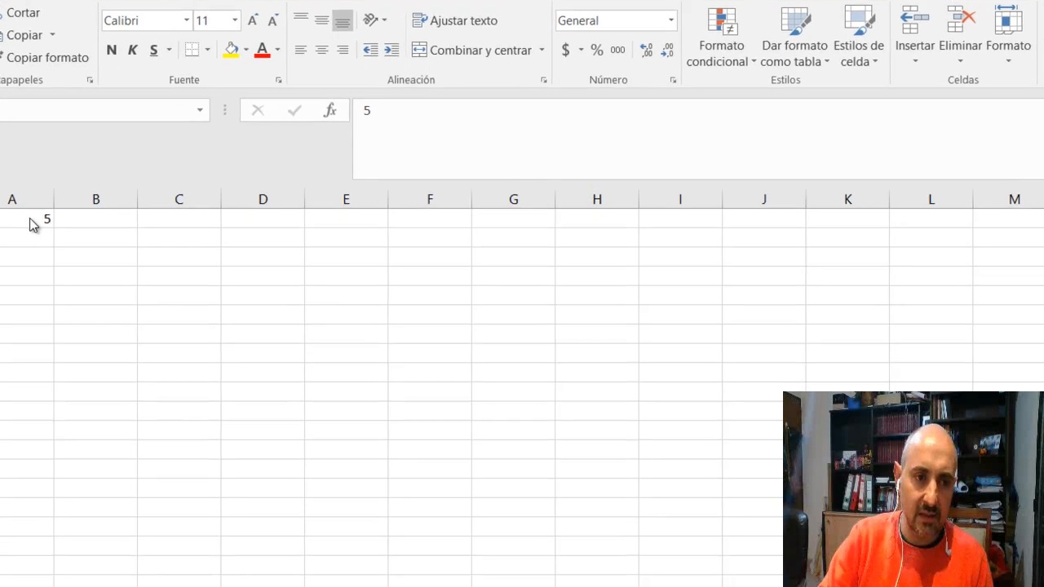
Enter the mixed reference =$A1 in cell B1, with the dollar sign fixing the column
{"action": "left_click", "coordinate": [29, 220]}
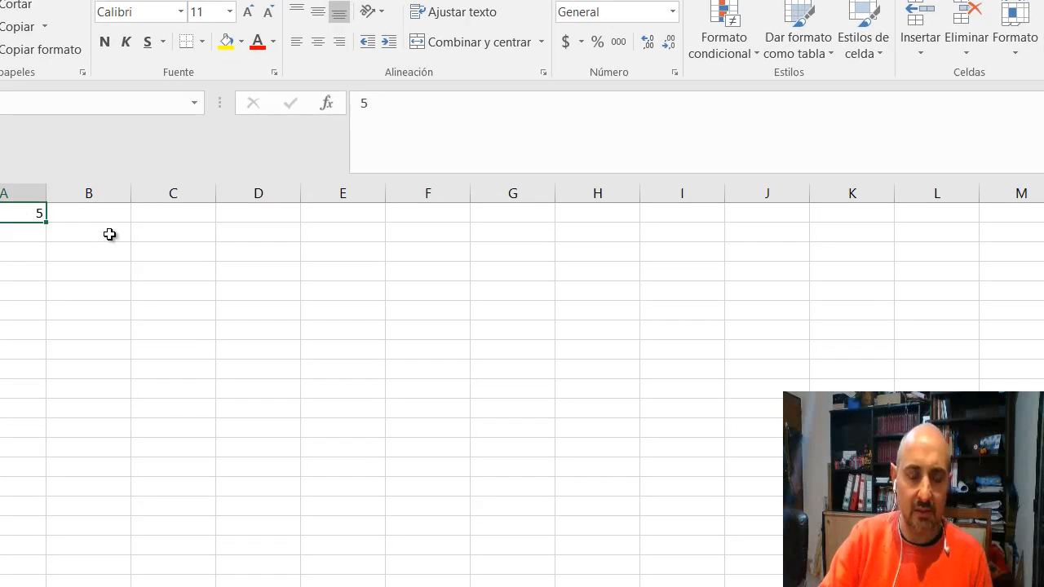
{"action": "left_click", "coordinate": [111, 220]}
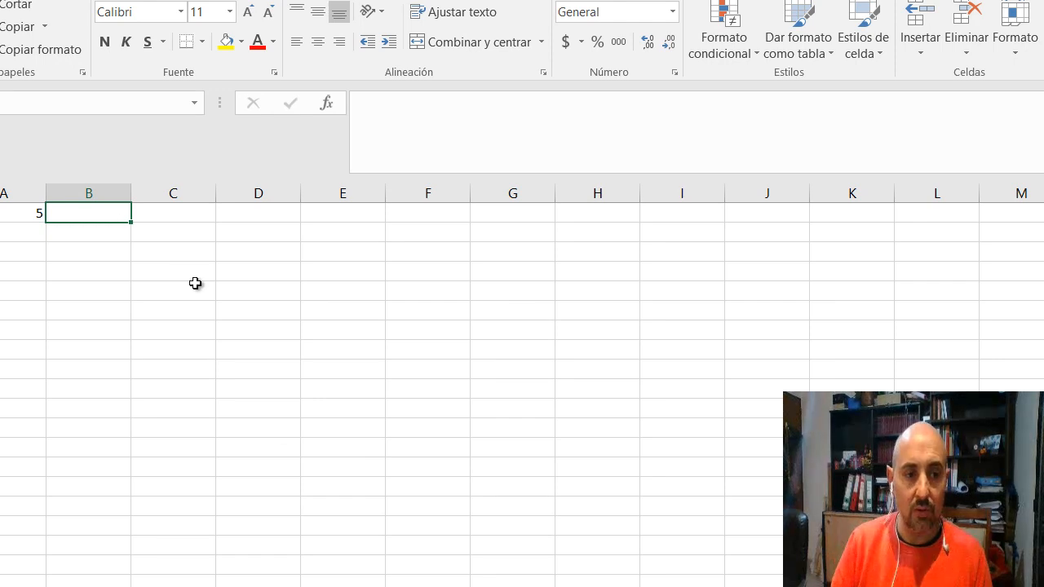
{"action": "type", "text": "="}
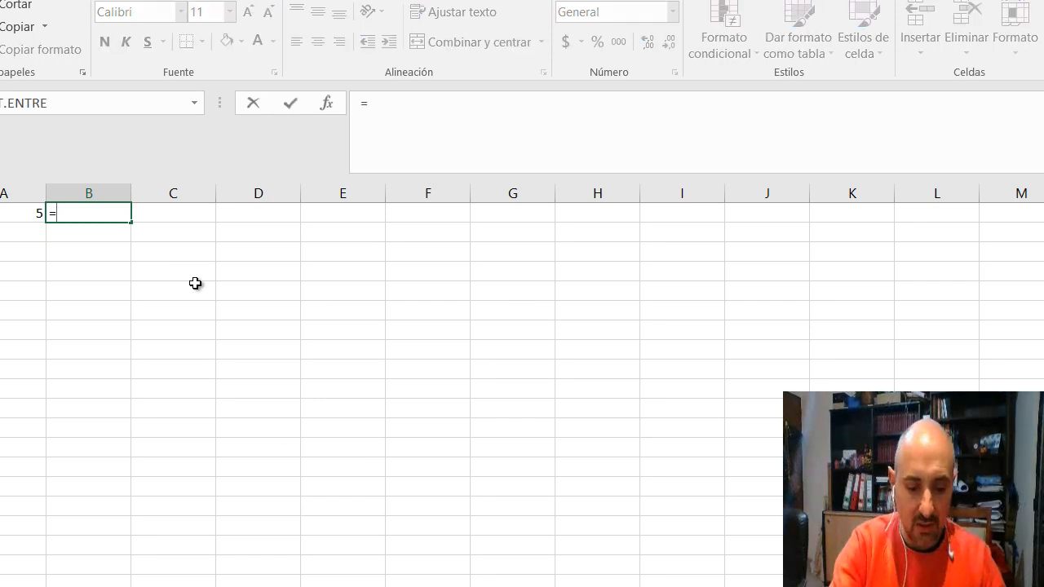
{"action": "type", "text": "A1"}
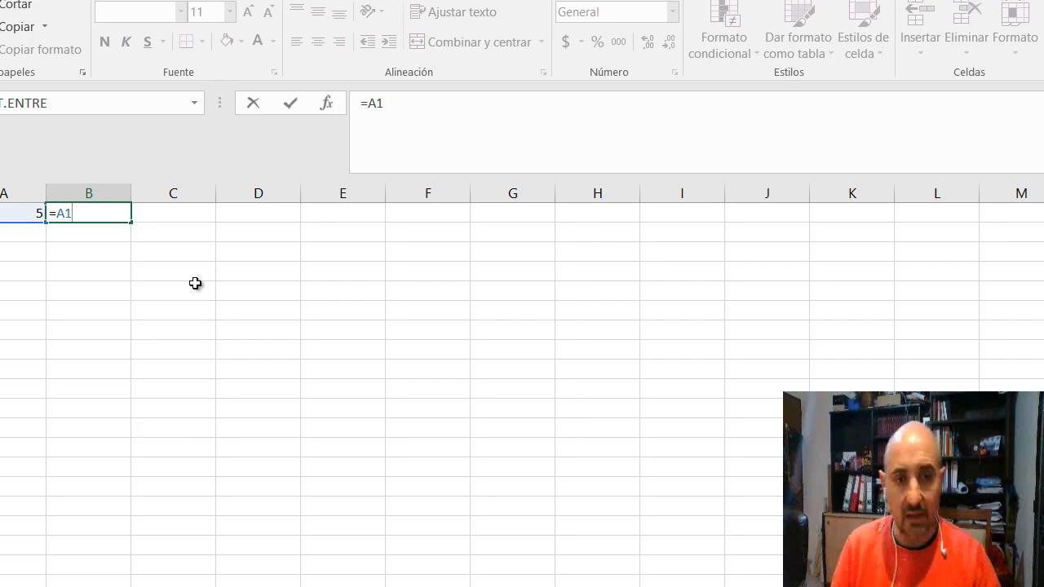
{"action": "left_click", "coordinate": [369, 110]}
{"action": "type", "text": "$"}
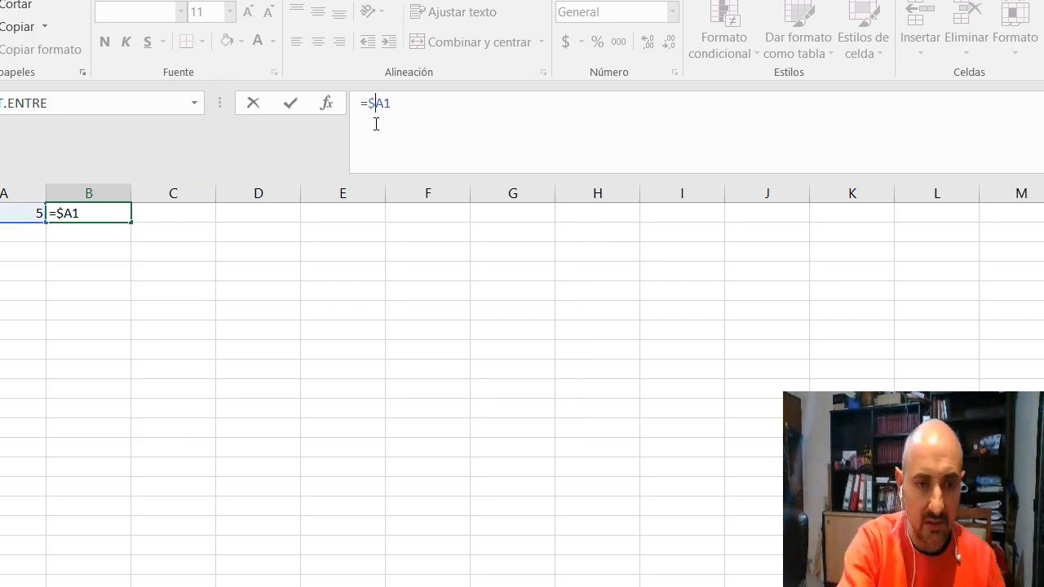
{"action": "key", "text": "Return"}
Copy the fixed-column formula from B1 into C1 and inspect the pasted reference
{"action": "key", "text": "Up"}
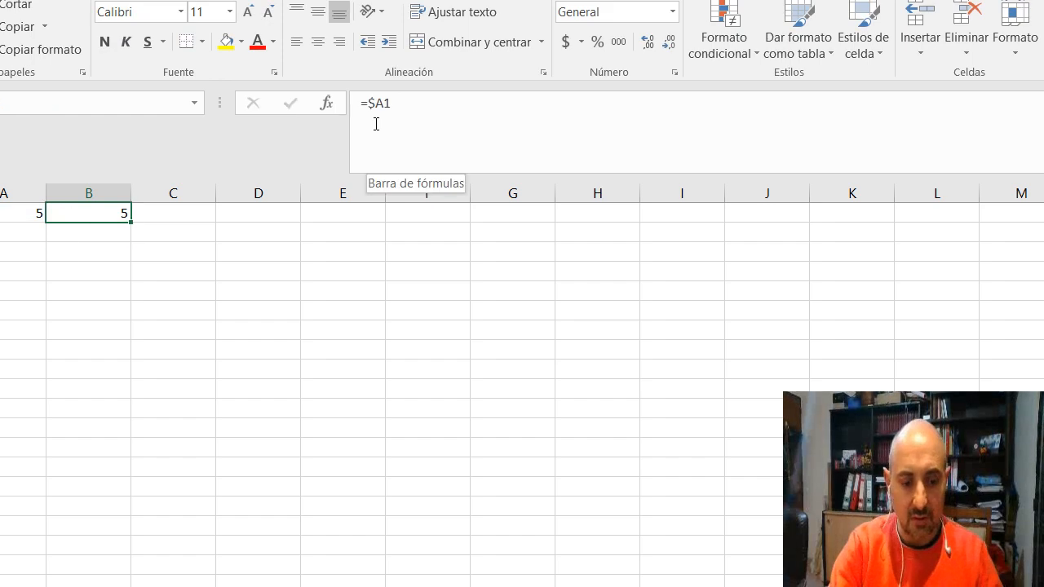
{"action": "key", "text": "ctrl+c"}
{"action": "key", "text": "Right"}
{"action": "key", "text": "Return"}
{"action": "left_click", "coordinate": [376, 124]}
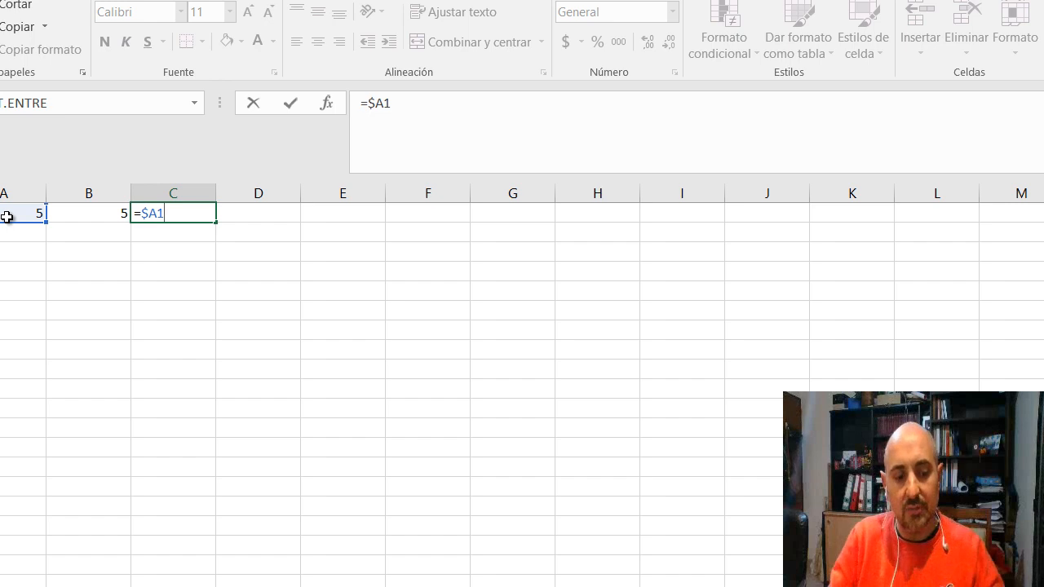
{"action": "key", "text": "ctrl+Return"}
Copy the formula from C1 across into H1 and inspect its column reference
{"action": "key", "text": "ctrl+c"}
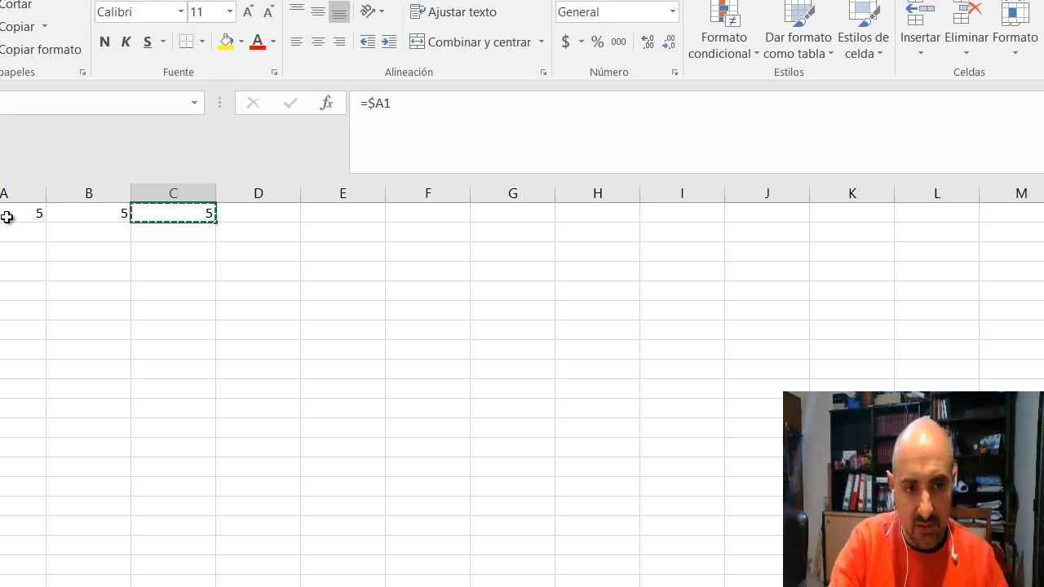
{"action": "key", "text": "Right"}
{"action": "key", "text": "Right"}
{"action": "key", "text": "Right"}
{"action": "key", "text": "Right"}
{"action": "key", "text": "Right"}
{"action": "key", "text": "ctrl+v"}
{"action": "key", "text": "F2"}
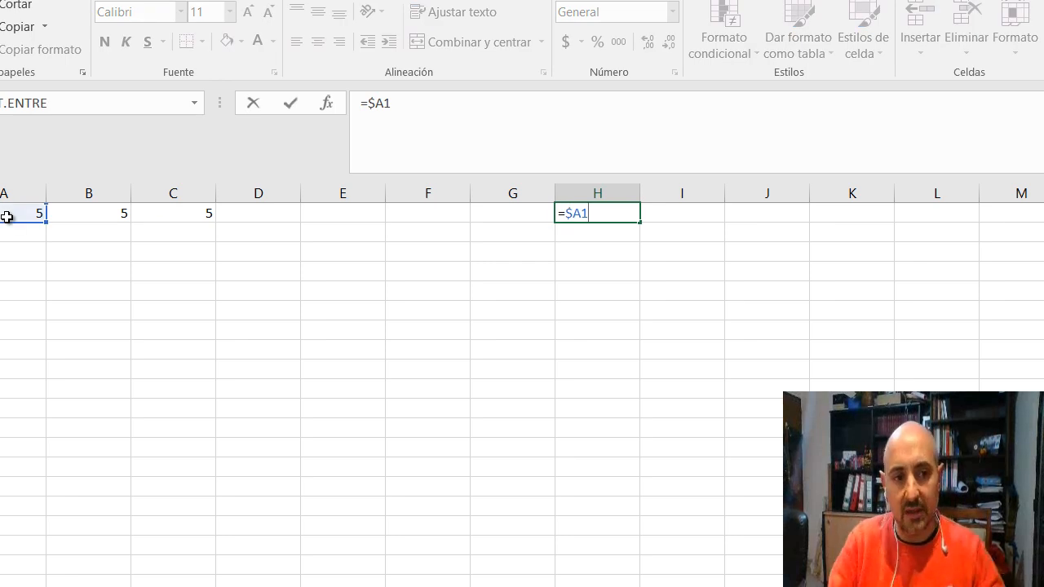
{"action": "key", "text": "Escape"}
Copy the fixed-column formula from B1 down into B2 and inspect its row reference
{"action": "key", "text": "Left"}
{"action": "key", "text": "Left"}
{"action": "key", "text": "Left"}
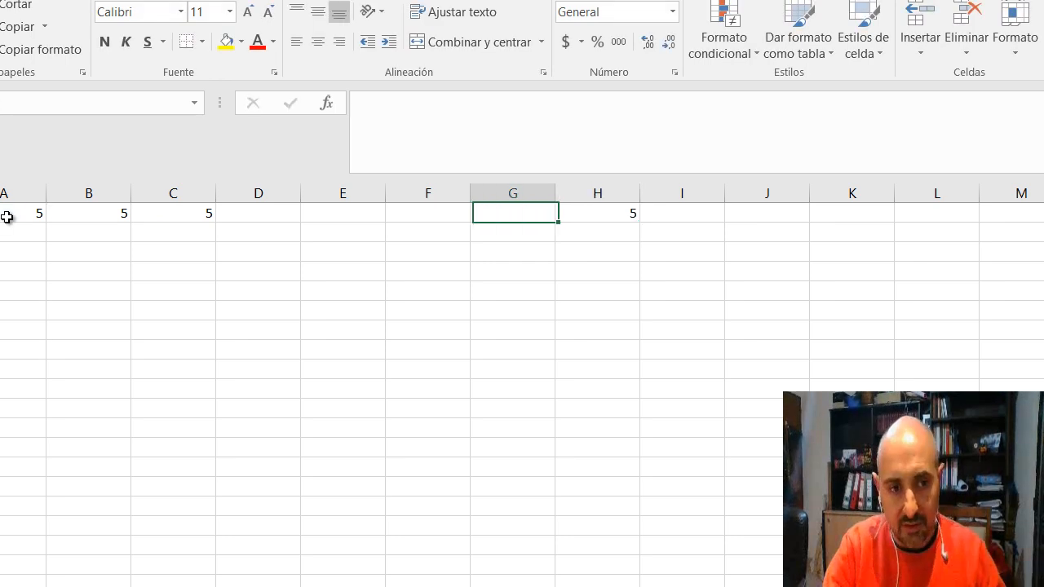
{"action": "key", "text": "Left"}
{"action": "key", "text": "Left"}
{"action": "key", "text": "Left"}
{"action": "key", "text": "ctrl+c"}
{"action": "key", "text": "Down"}
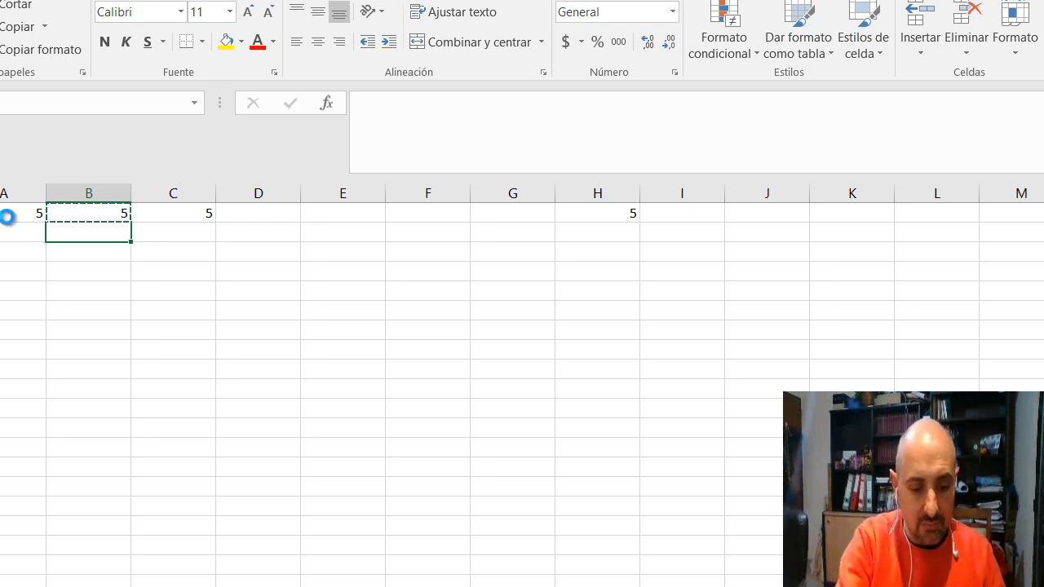
{"action": "key", "text": "ctrl+v"}
{"action": "key", "text": "F2"}
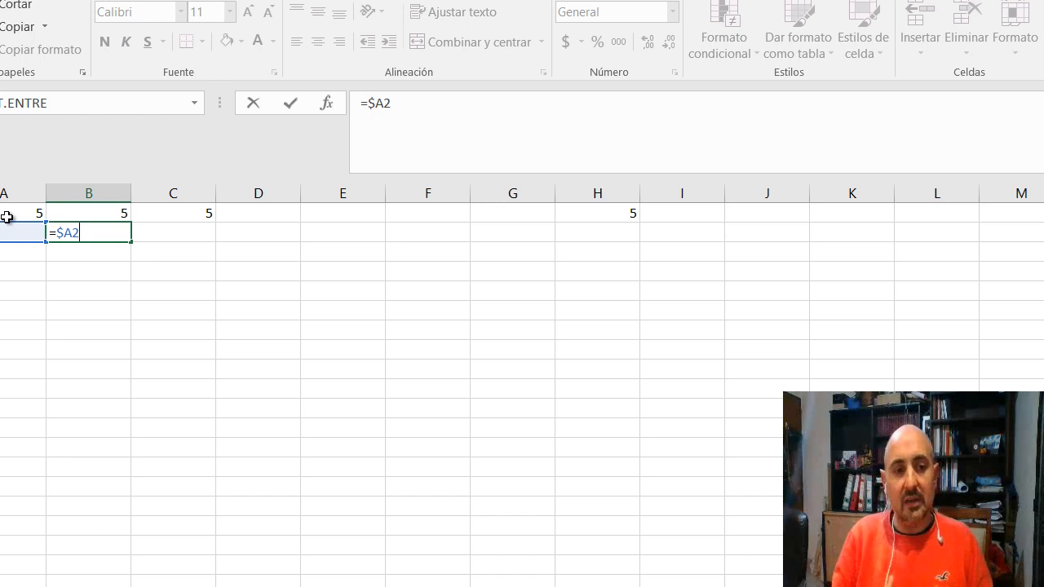
{"action": "key", "text": "ctrl+Return"}
Copy the formula from B2 across into H2 and open it to inspect the reference
{"action": "key", "text": "ctrl+c"}
{"action": "key", "text": "Right"}
{"action": "key", "text": "Right"}
{"action": "key", "text": "Right"}
{"action": "key", "text": "Right"}
{"action": "key", "text": "Right"}
{"action": "key", "text": "Right"}
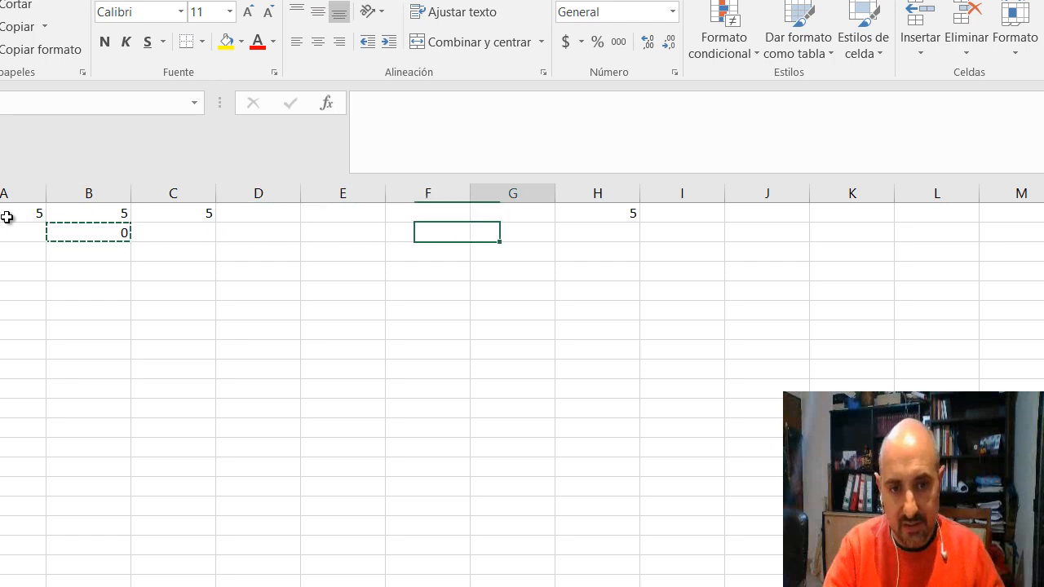
{"action": "key", "text": "ctrl+v"}
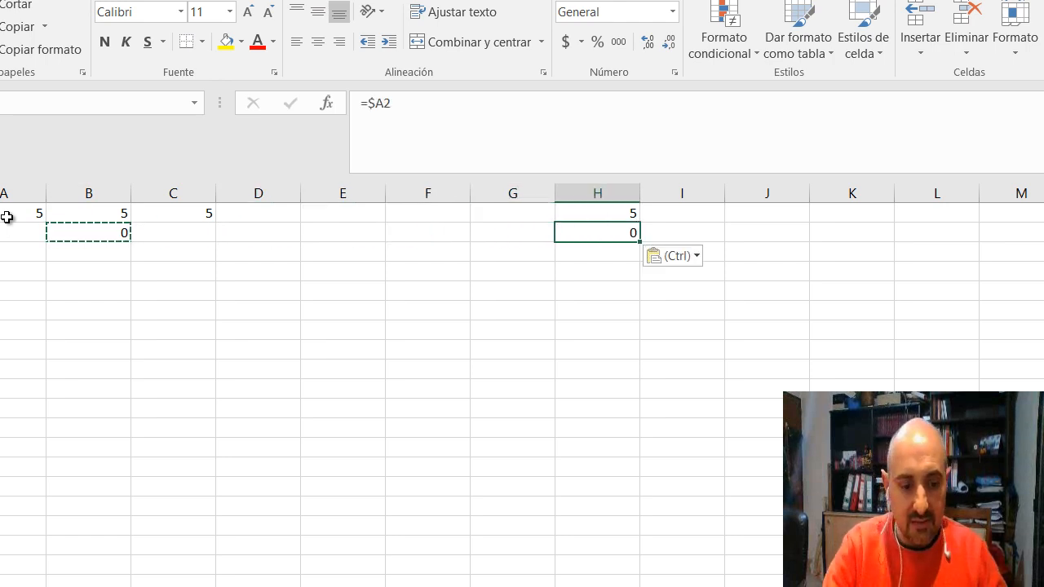
{"action": "key", "text": "F2"}
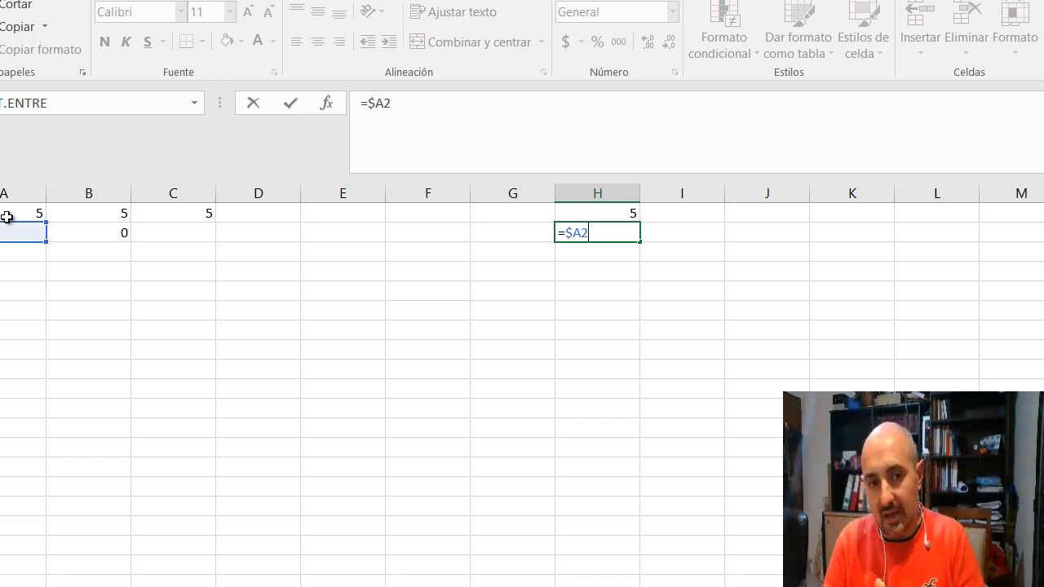
Leave H2's formula unedited and clear the contents of the range B1:H2
{"action": "key", "text": "Escape"}
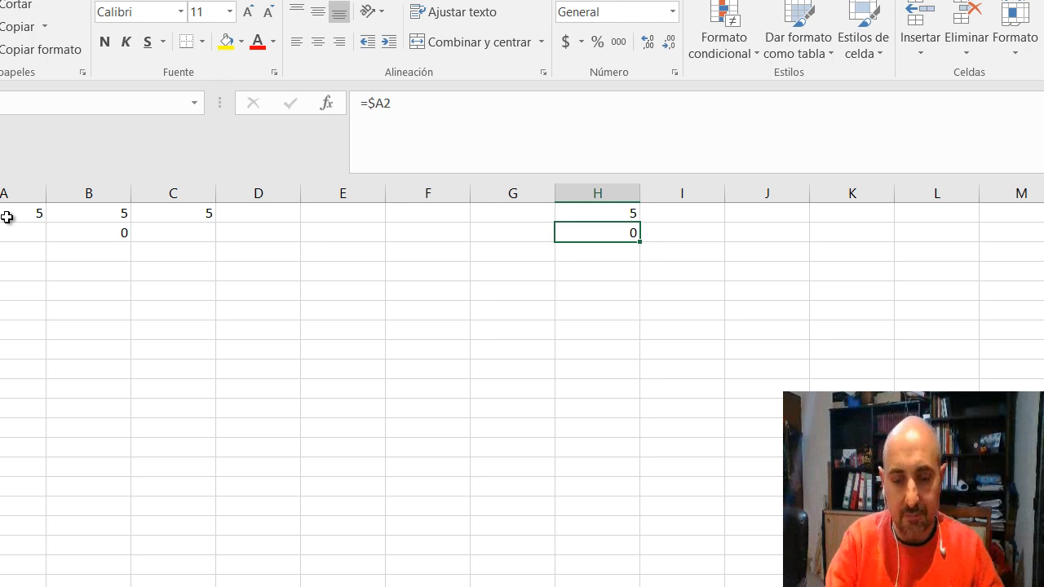
{"action": "key", "text": "shift+Up"}
{"action": "key", "text": "shift+Left"}
{"action": "key", "text": "shift+Left"}
{"action": "key", "text": "shift+Left"}
{"action": "key", "text": "shift+Left"}
{"action": "key", "text": "shift+Left"}
{"action": "key", "text": "shift+Left"}
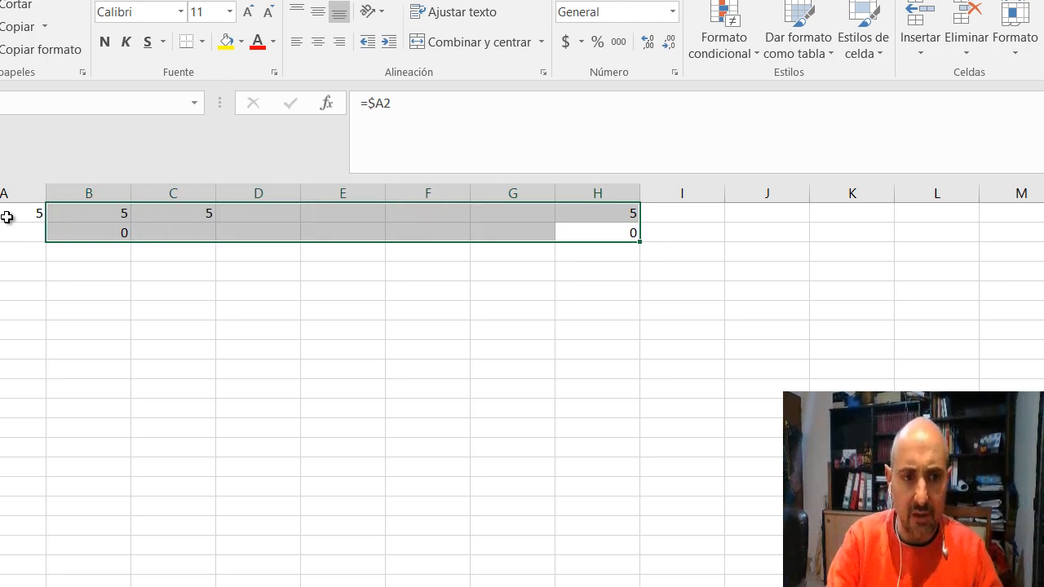
{"action": "key", "text": "Delete"}
Enter the formula =A$1 in cell B1, fixing only the row
{"action": "key", "text": "Left"}
{"action": "key", "text": "Left"}
{"action": "key", "text": "Left"}
{"action": "key", "text": "Left"}
{"action": "key", "text": "Left"}
{"action": "key", "text": "Left"}
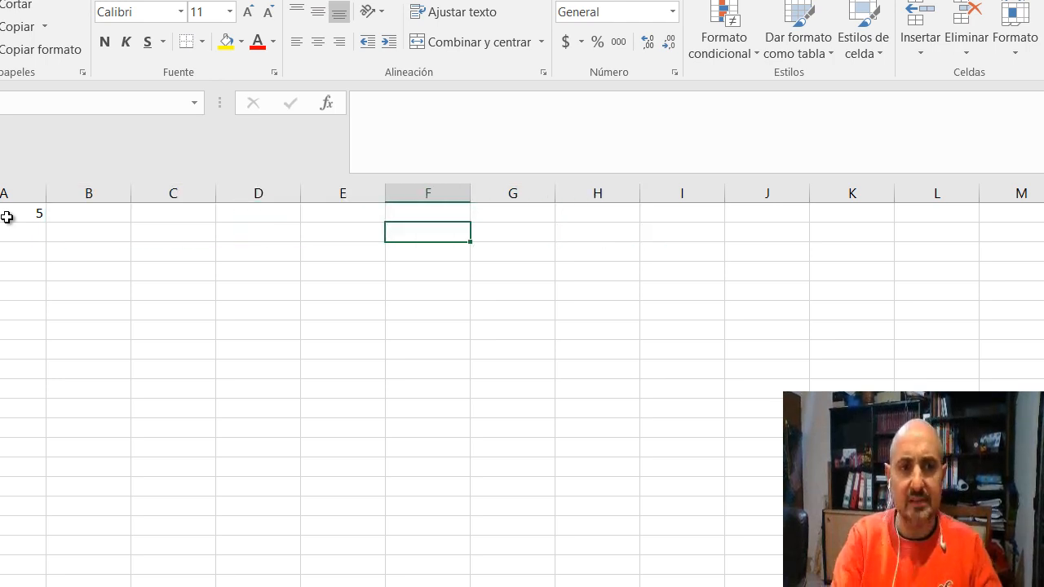
{"action": "key", "text": "Up"}
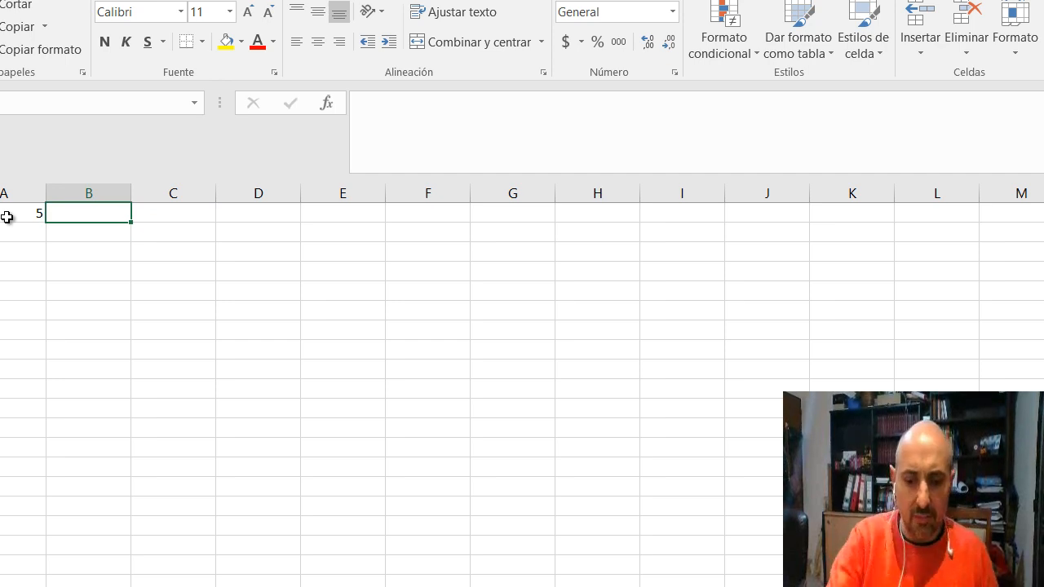
{"action": "type", "text": "="}
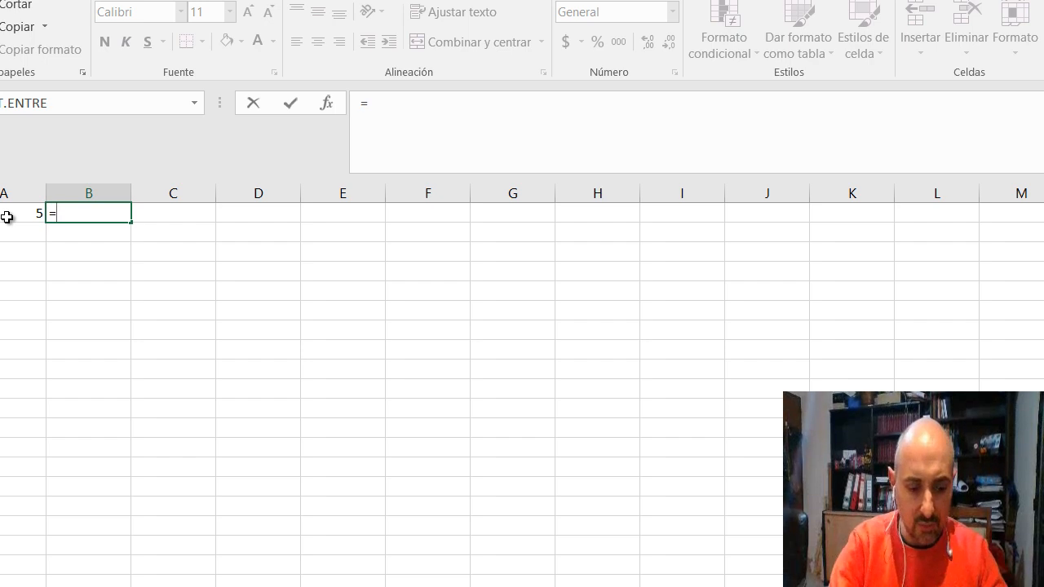
{"action": "type", "text": "A1"}
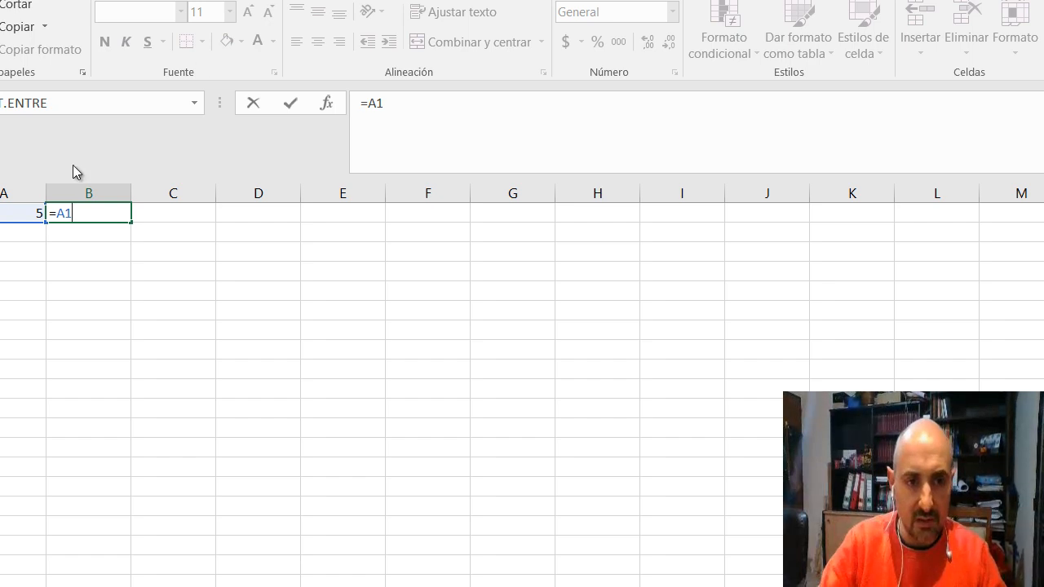
{"action": "left_click", "coordinate": [64, 213]}
{"action": "type", "text": "$"}
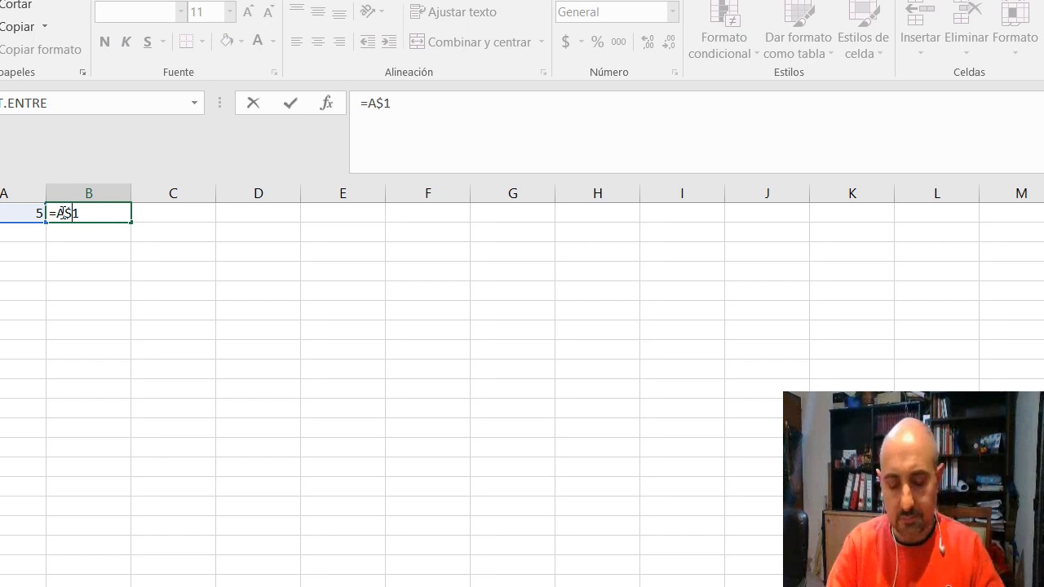
{"action": "key", "text": "Return"}
Copy the fixed-row formula from B1 across into E1 and inspect its column reference
{"action": "left_click", "coordinate": [61, 213]}
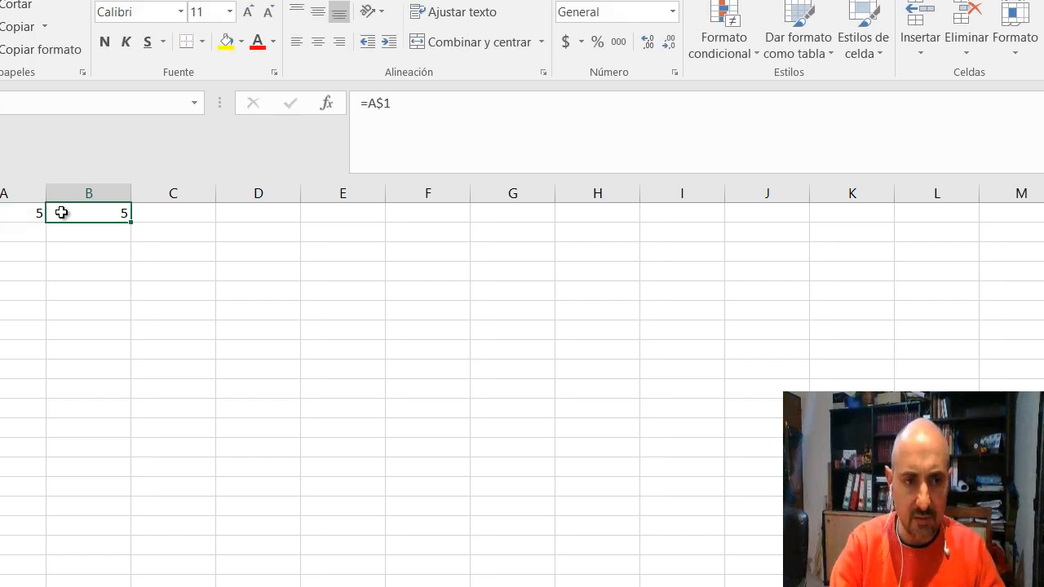
{"action": "key", "text": "ctrl+c"}
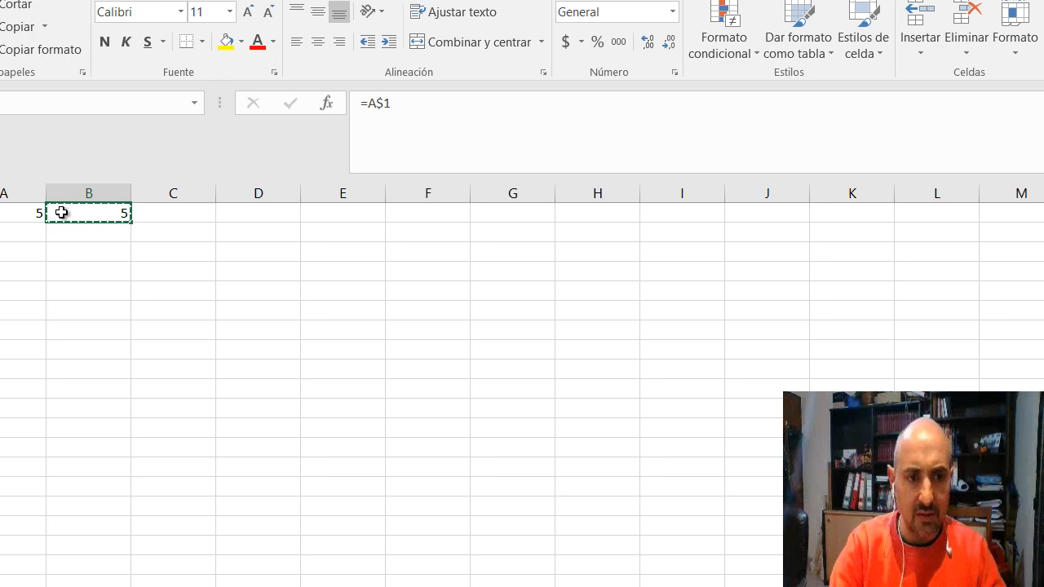
{"action": "key", "text": "Right"}
{"action": "key", "text": "Right"}
{"action": "key", "text": "Right"}
{"action": "key", "text": "Left"}
{"action": "key", "text": "Left"}
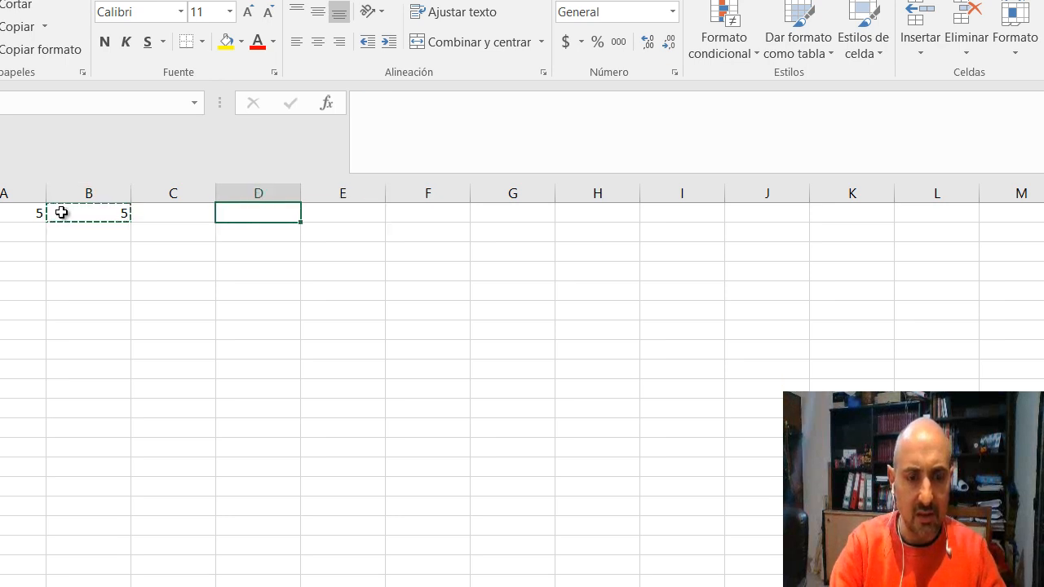
{"action": "key", "text": "Right"}
{"action": "key", "text": "Right"}
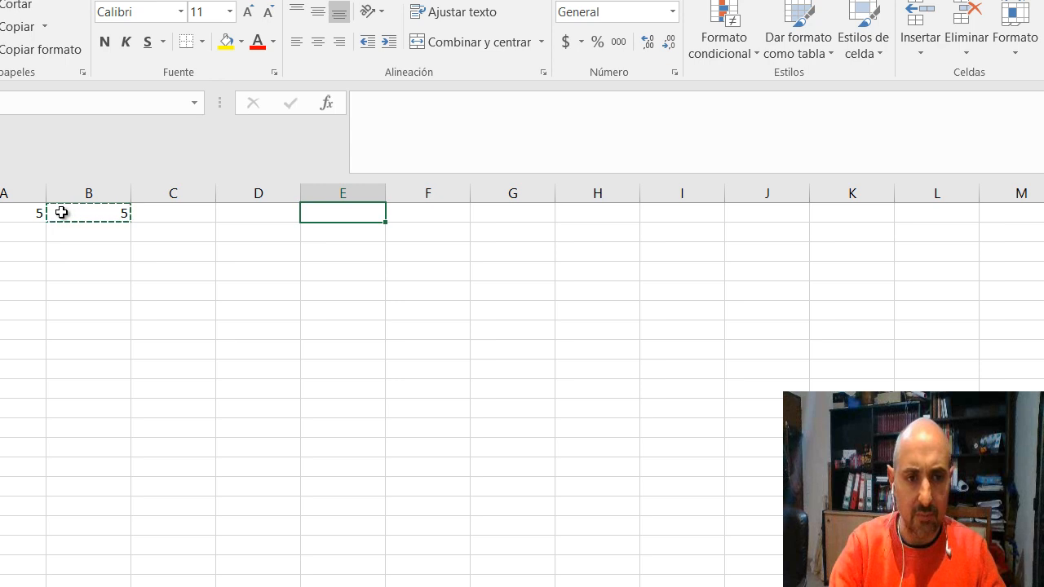
{"action": "key", "text": "ctrl+v"}
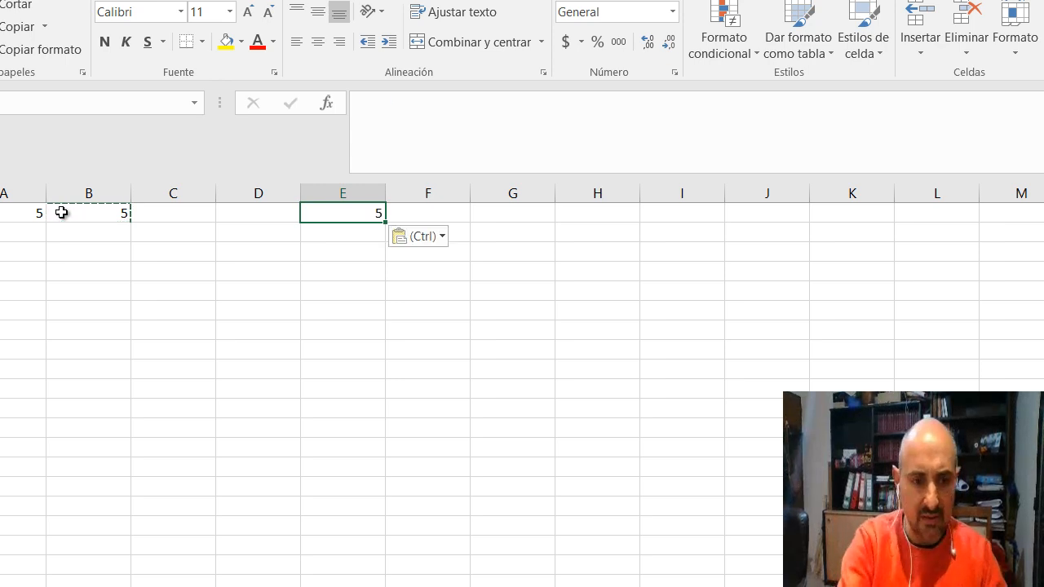
{"action": "key", "text": "F2"}
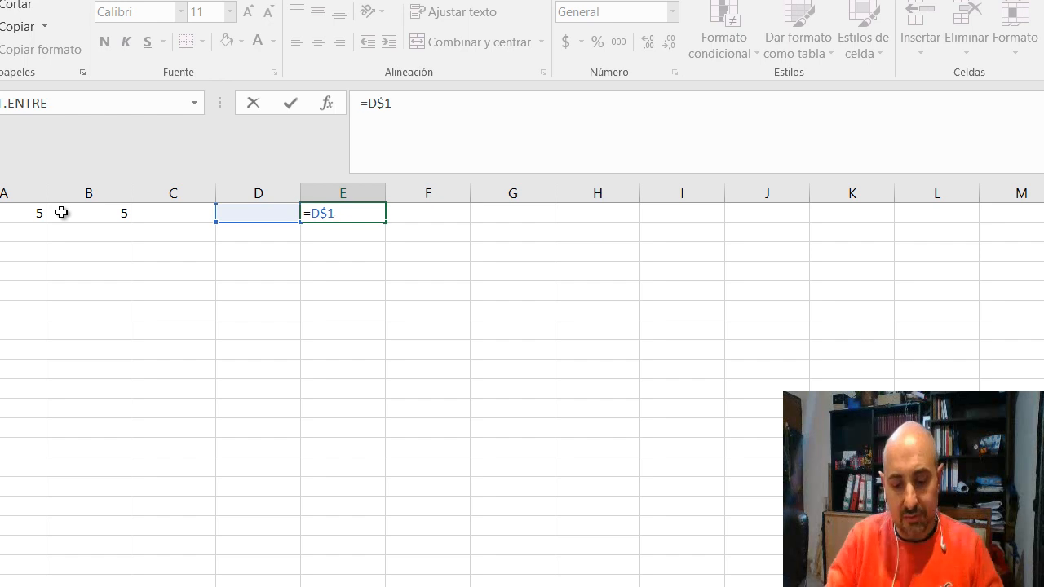
{"action": "key", "text": "ctrl+Return"}
Copy the fixed-row formula from B1 down into B2 and inspect its row reference
{"action": "left_click", "coordinate": [62, 212]}
{"action": "key", "text": "ctrl+c"}
{"action": "key", "text": "Down"}
{"action": "key", "text": "Return"}
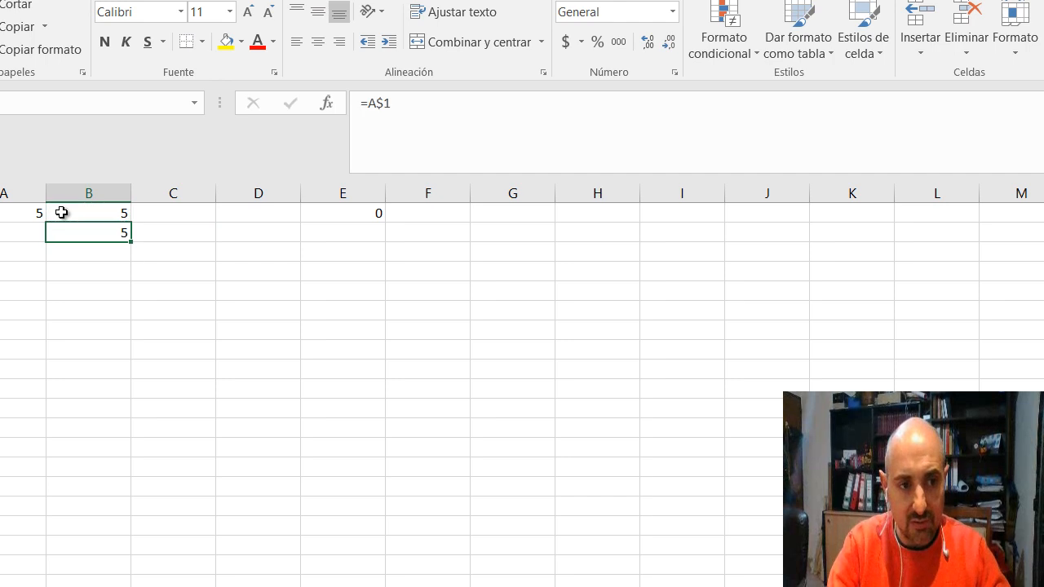
{"action": "key", "text": "F2"}
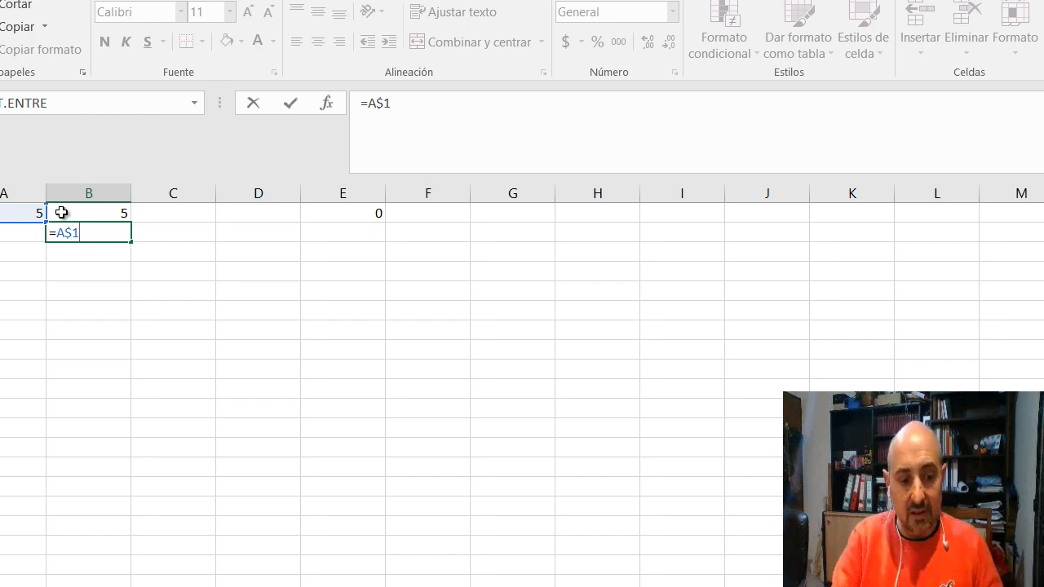
{"action": "key", "text": "ctrl+Return"}
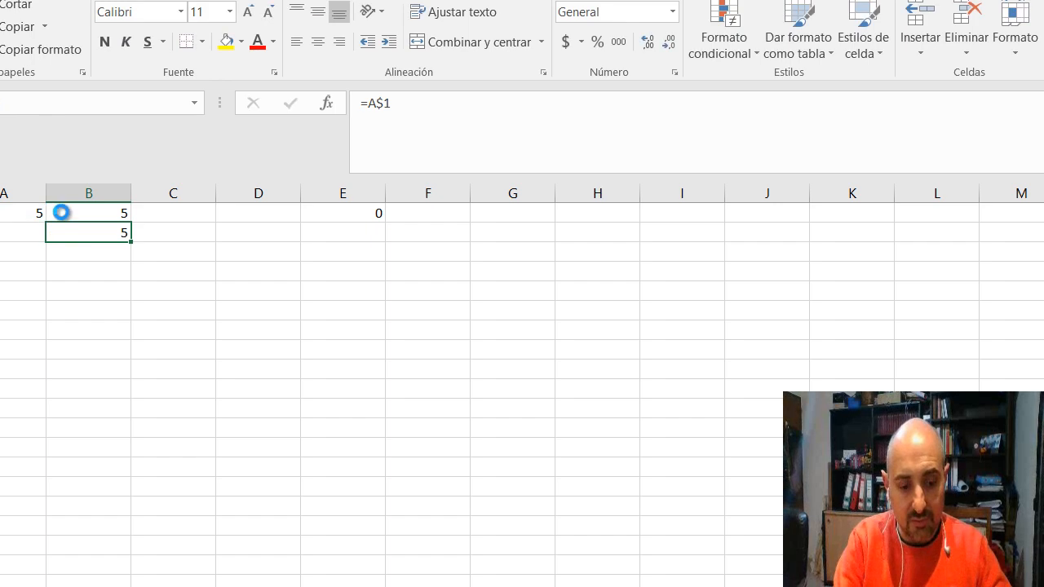
Copy the formula from B2 across into E2 and open it to inspect the reference
{"action": "key", "text": "ctrl+c"}
{"action": "key", "text": "Right"}
{"action": "key", "text": "Right"}
{"action": "key", "text": "Right"}
{"action": "key", "text": "ctrl+v"}
{"action": "key", "text": "Escape"}
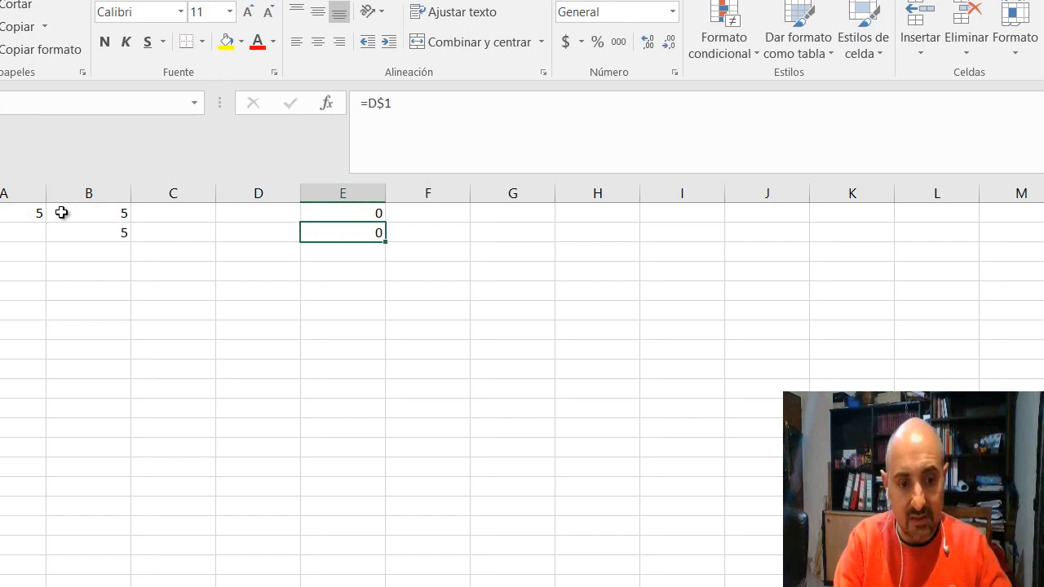
{"action": "key", "text": "F2"}
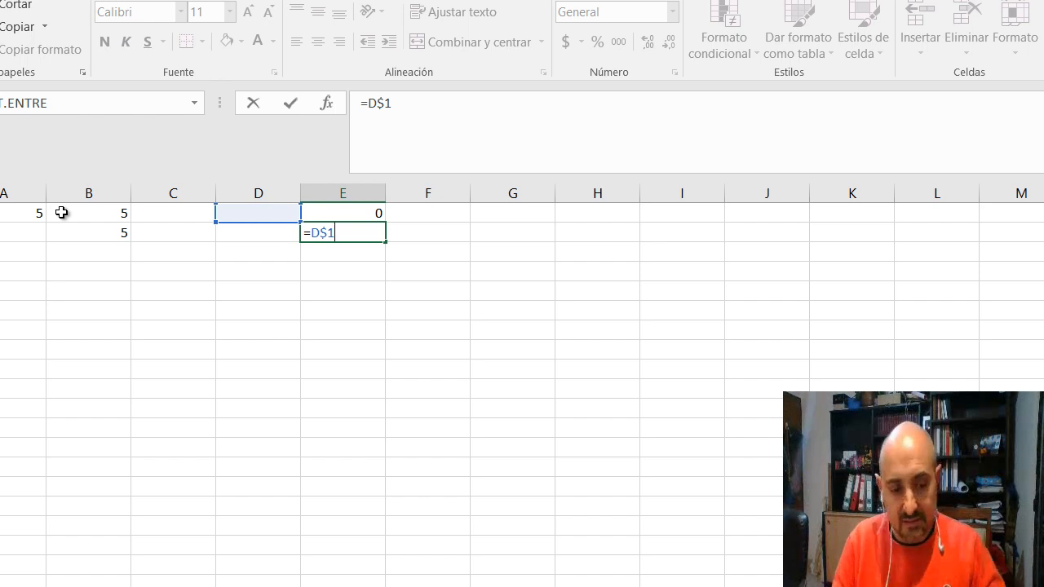
{"action": "key", "text": "ctrl+Return"}
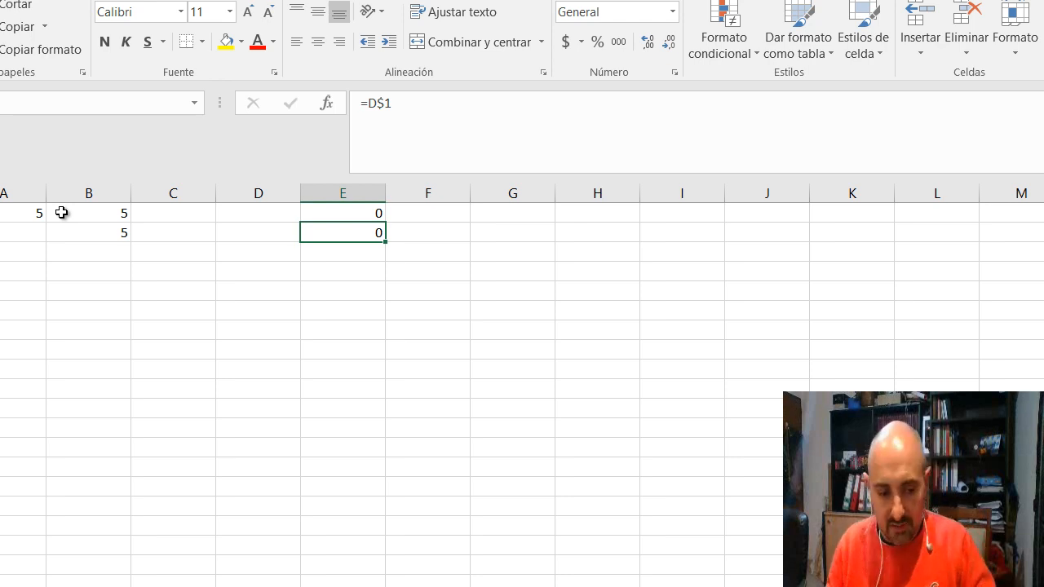
Enter the formula =$A$1 in cell B1, fixing both the column and the row
{"action": "key", "text": "alt+Tab"}
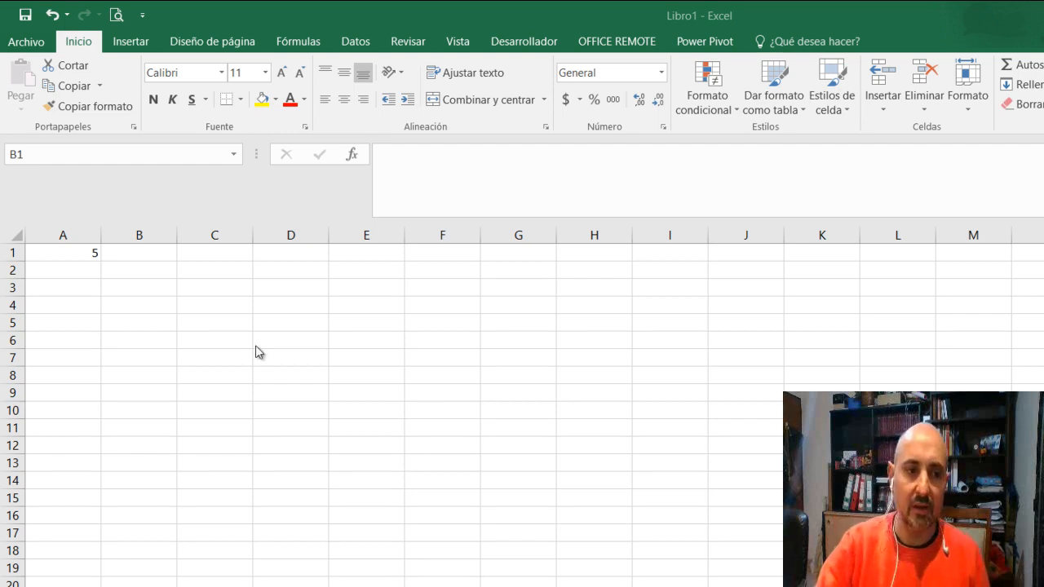
{"action": "left_click", "coordinate": [94, 252]}
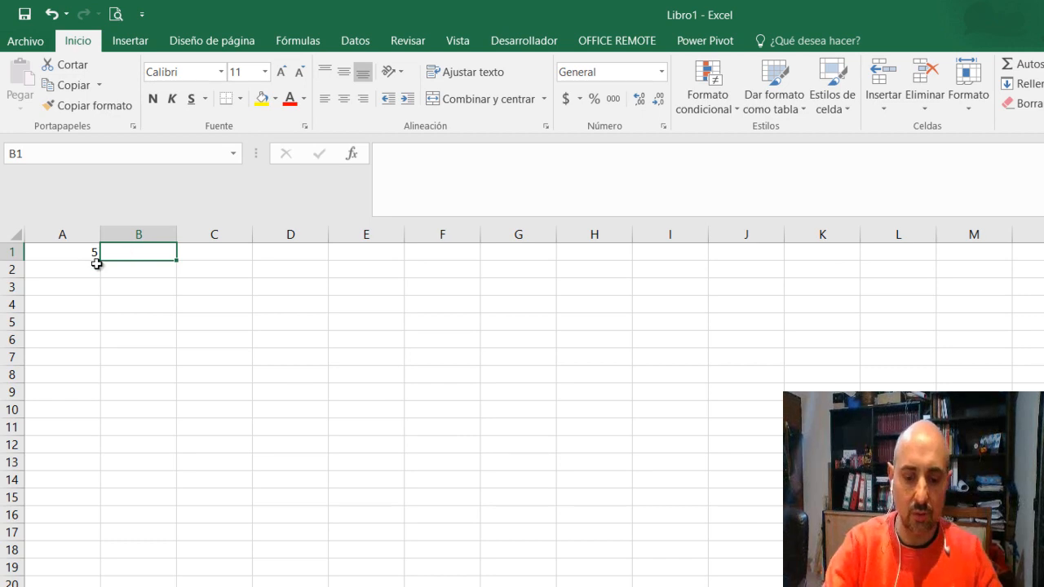
{"action": "type", "text": "="}
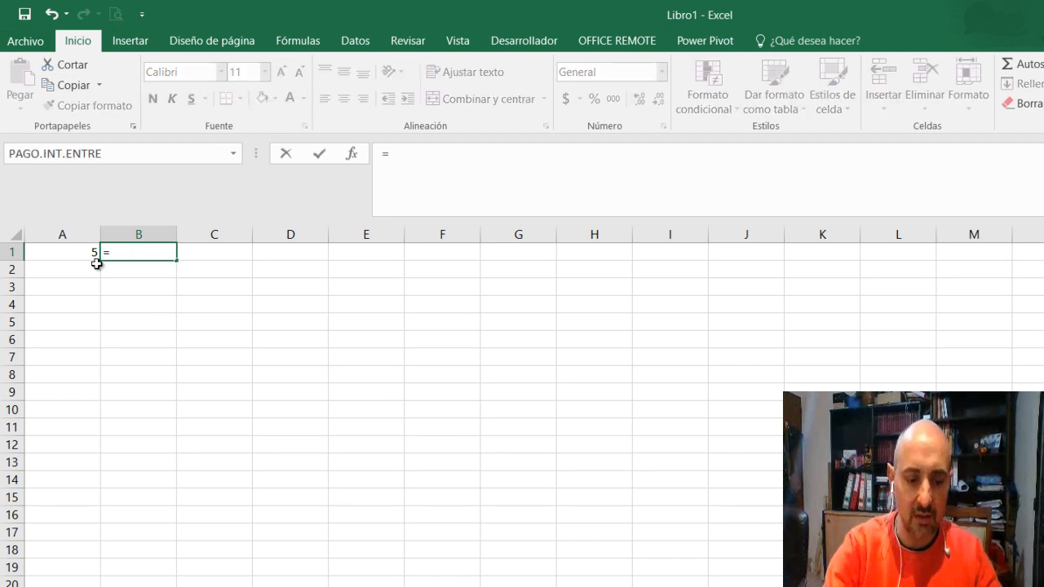
{"action": "type", "text": "A1"}
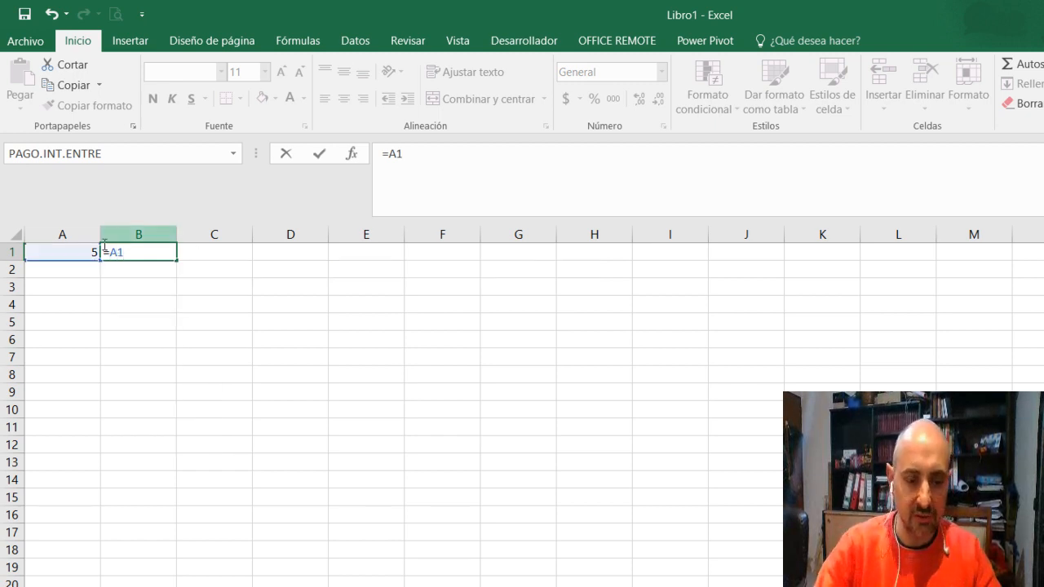
{"action": "type", "text": "$"}
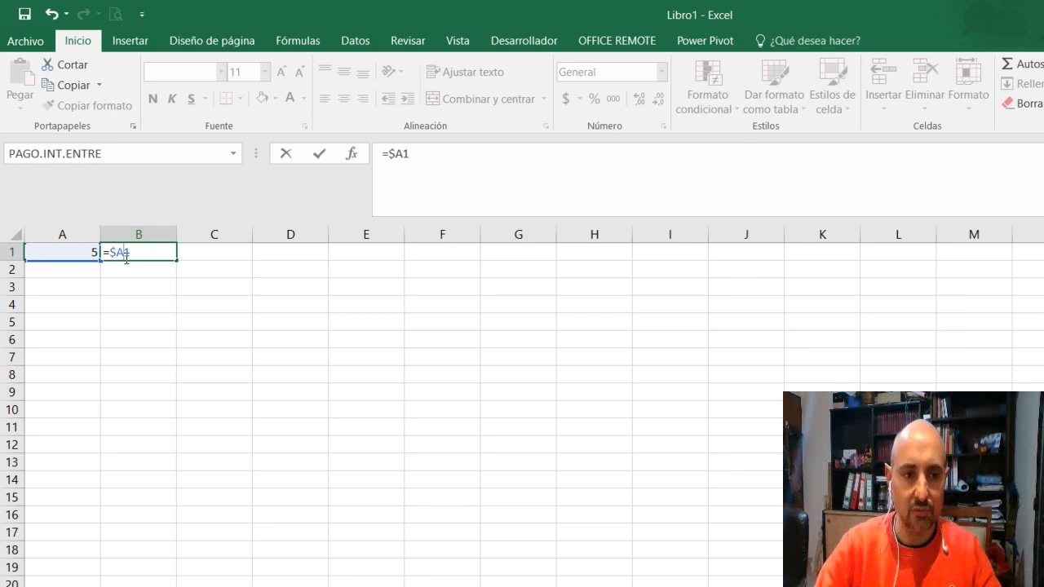
{"action": "type", "text": "$"}
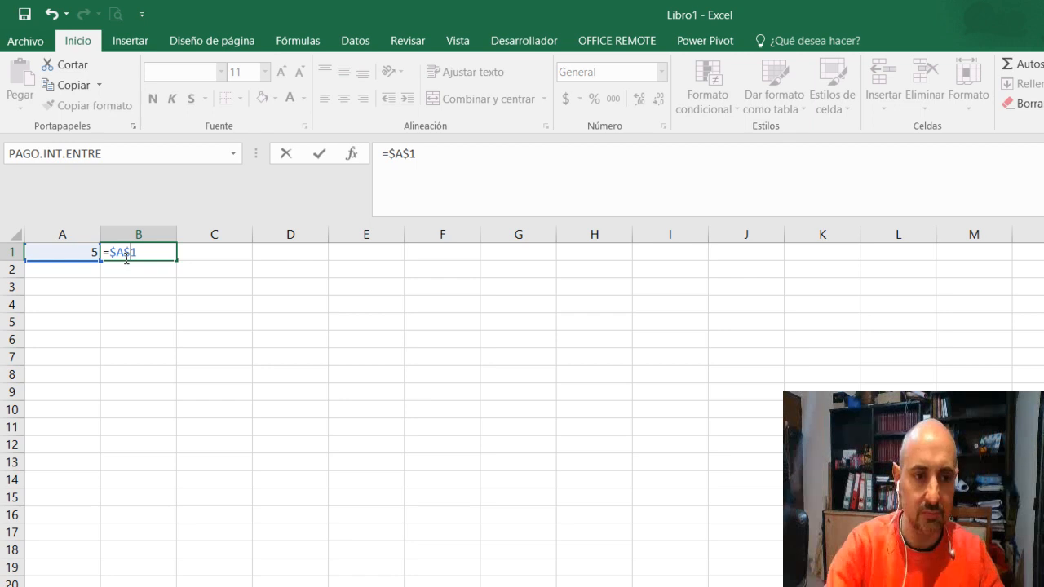
{"action": "key", "text": "Return"}
Copy the absolute-reference formula from B1 down into B4
{"action": "left_click", "coordinate": [126, 257]}
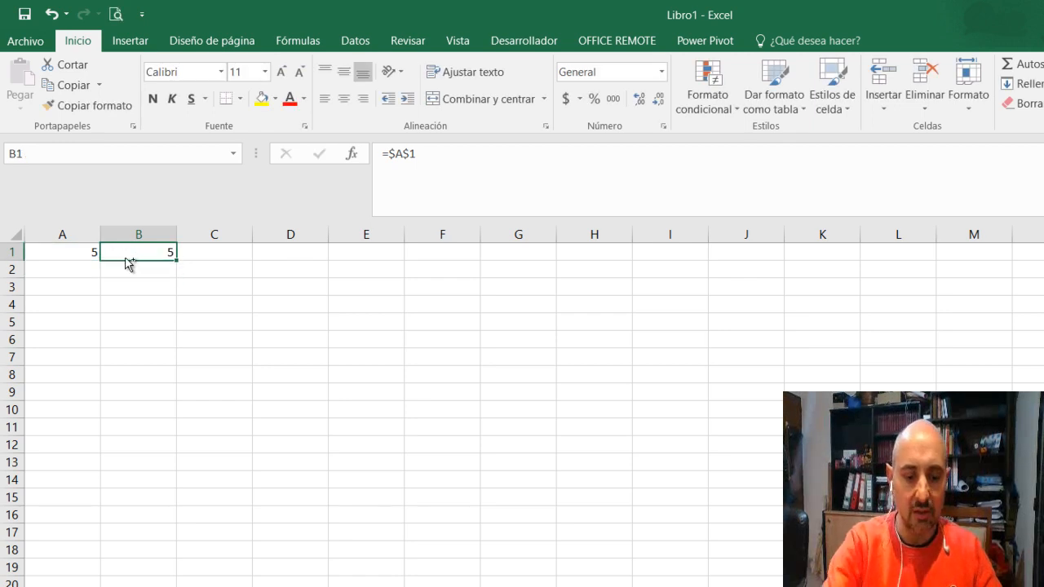
{"action": "key", "text": "ctrl+c"}
{"action": "key", "text": "Down"}
{"action": "key", "text": "Down"}
{"action": "key", "text": "Down"}
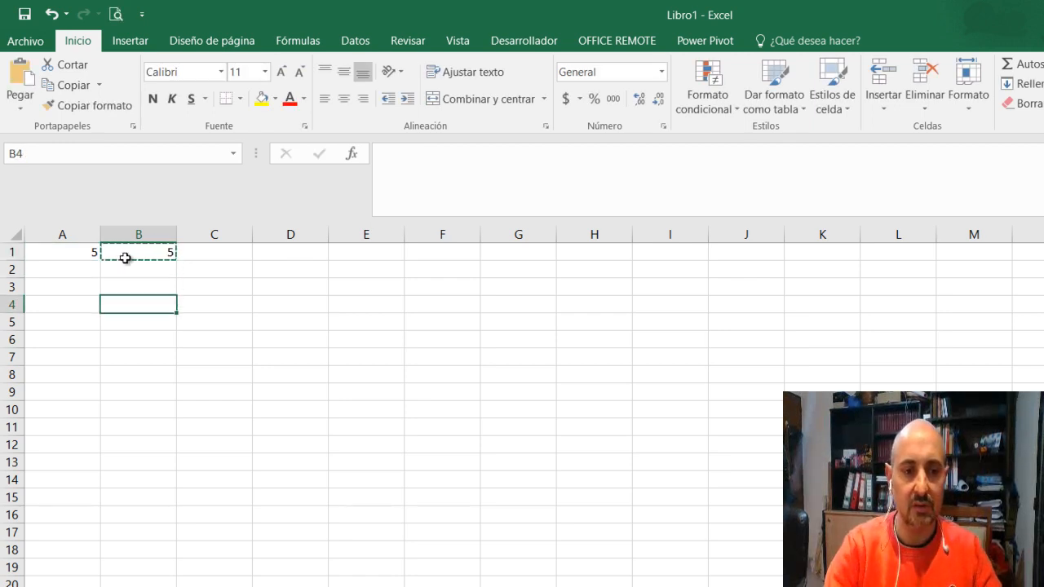
{"action": "key", "text": "ctrl+v"}
Paste the copied absolute-reference formula into F4
{"action": "key", "text": "Right"}
{"action": "key", "text": "Right"}
{"action": "key", "text": "Right"}
{"action": "key", "text": "Right"}
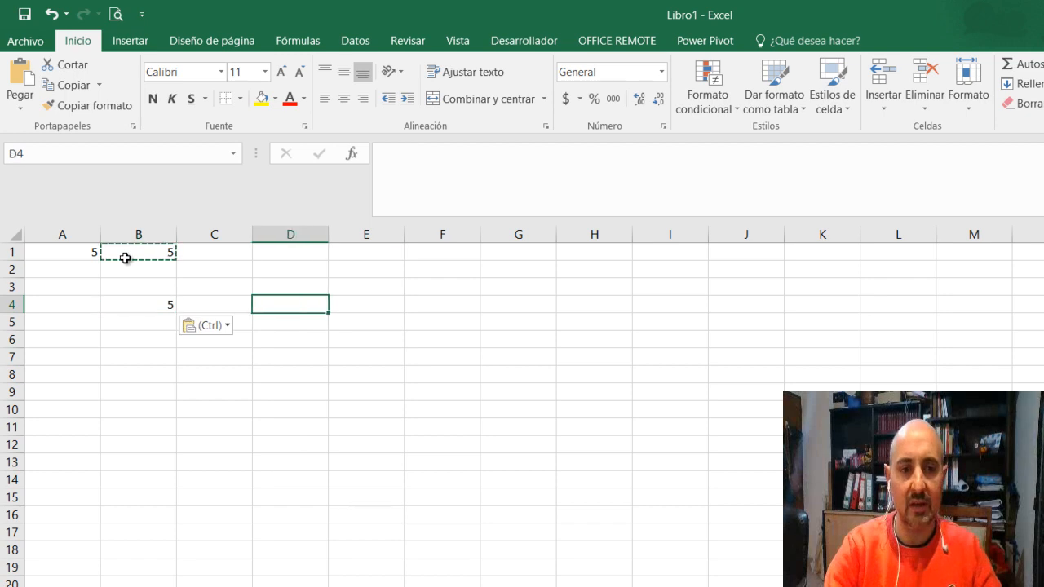
{"action": "key", "text": "ctrl+v"}
Paste the same absolute-reference formula into F1 and check its reference
{"action": "key", "text": "Up"}
{"action": "key", "text": "Up"}
{"action": "key", "text": "Up"}
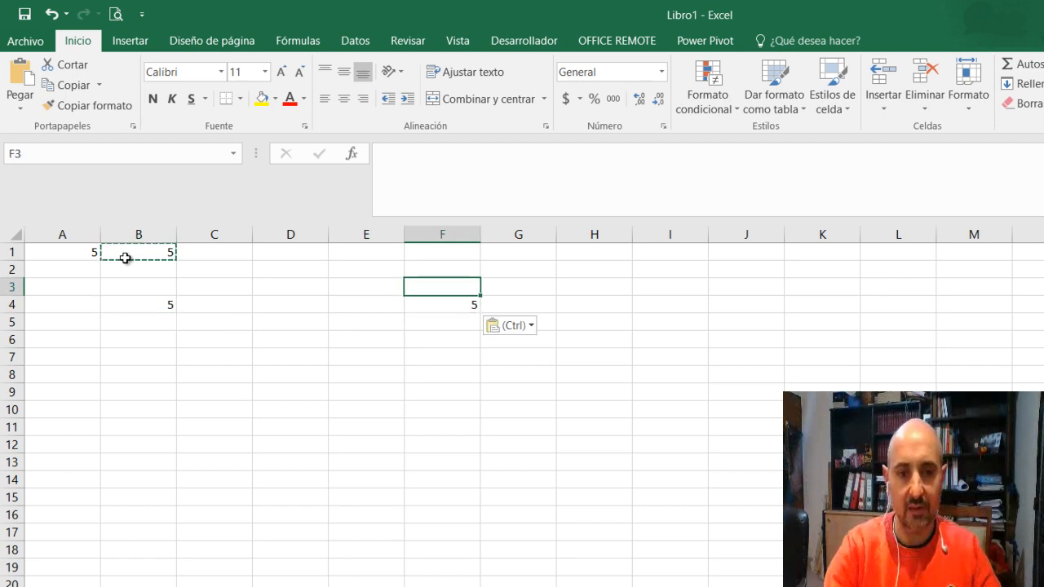
{"action": "key", "text": "ctrl+v"}
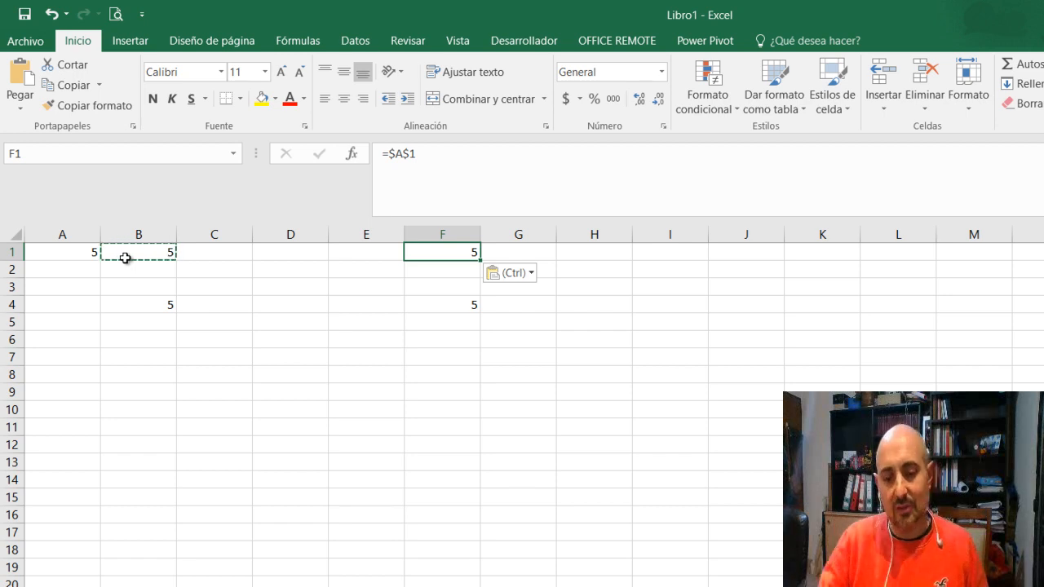
{"action": "key", "text": "alt+Tab"}
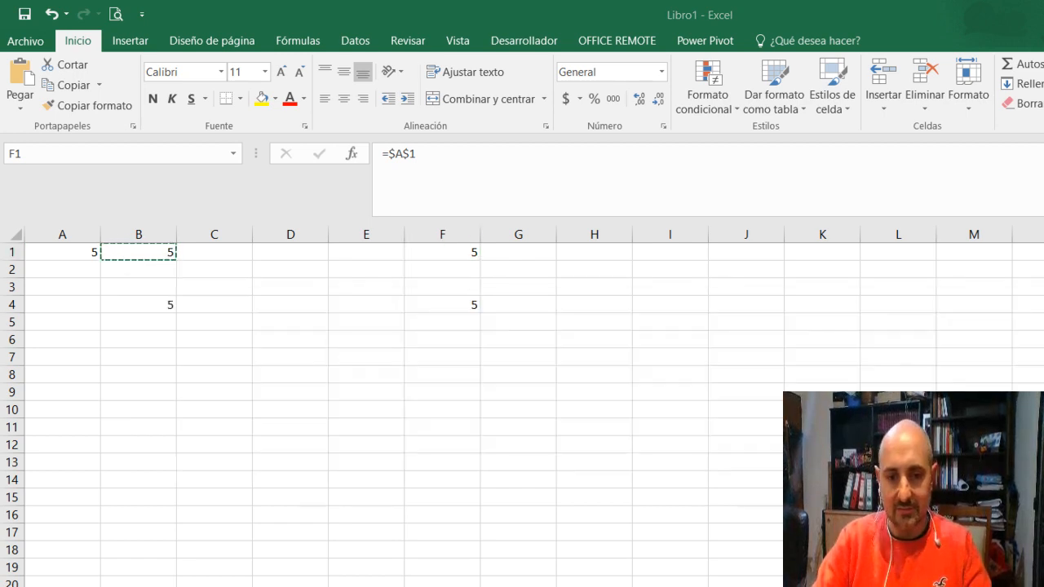